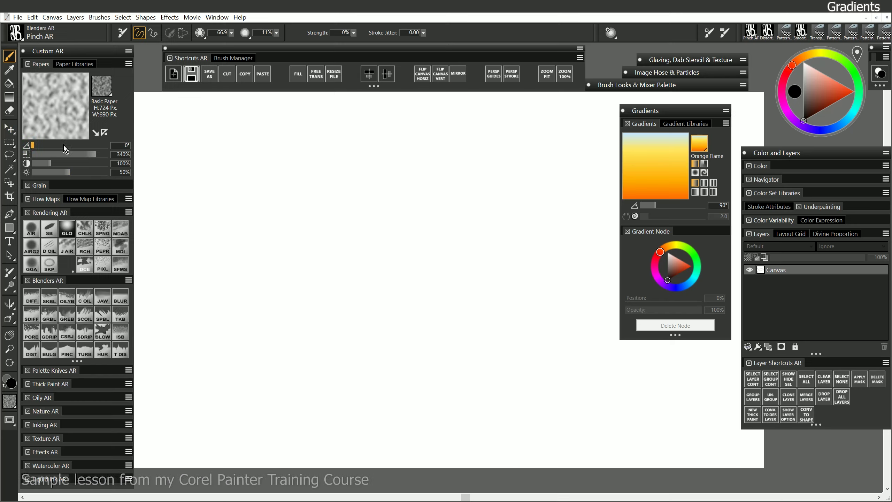
- Select a rectangular area in the middle of the canvas and fill it with the Orange Flame gradient at 100% opacity
{"action": "key", "text": "r"}
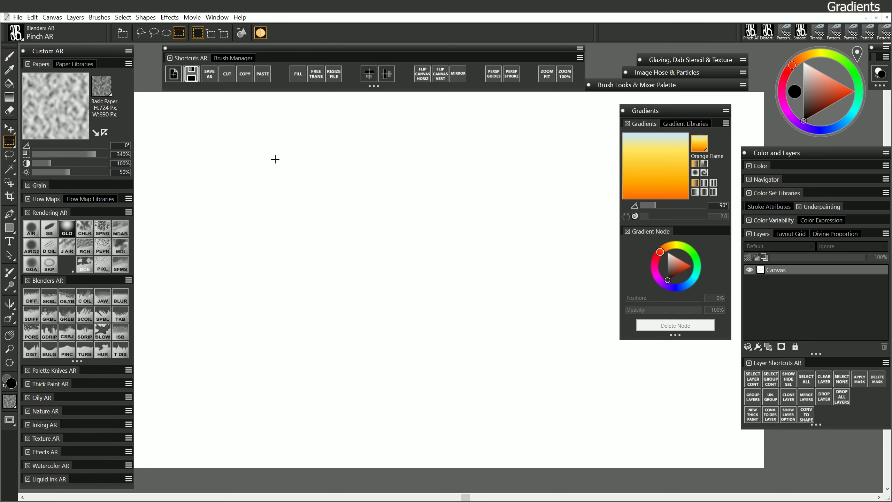
{"action": "mouse_move", "coordinate": [286, 162]}
{"action": "left_mouse_down"}
{"action": "mouse_move", "coordinate": [390, 254]}
{"action": "mouse_move", "coordinate": [526, 340]}
{"action": "left_mouse_up"}
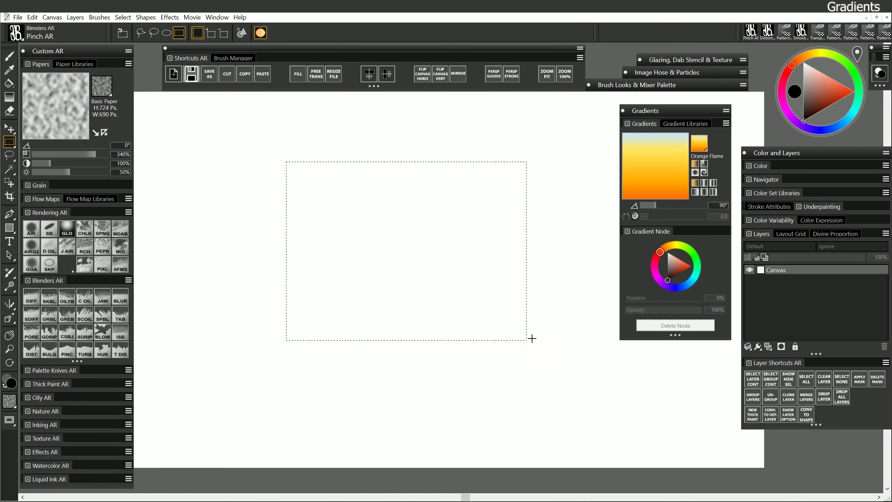
{"action": "left_click", "coordinate": [298, 74]}
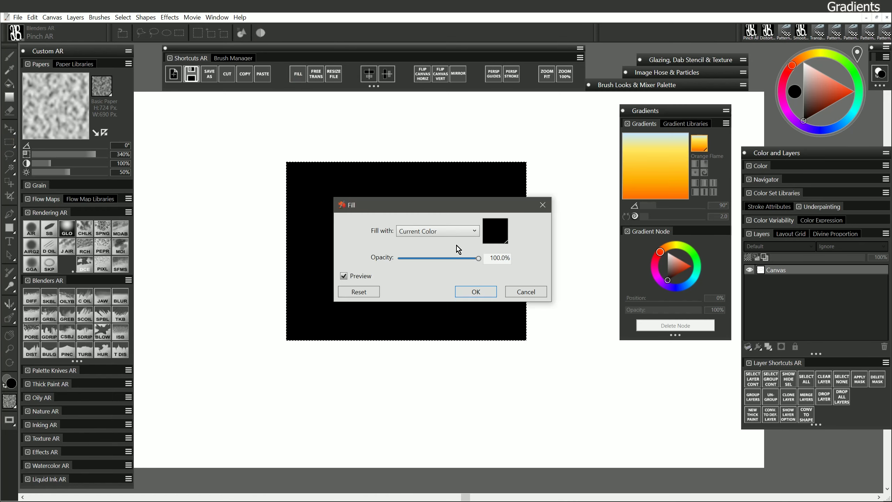
{"action": "left_click", "coordinate": [438, 231]}
{"action": "left_click", "coordinate": [439, 250]}
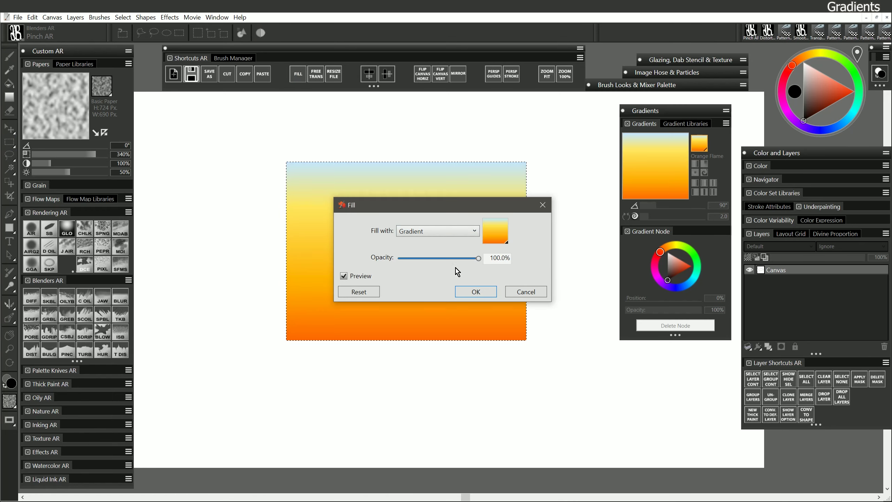
{"action": "left_click", "coordinate": [490, 292]}
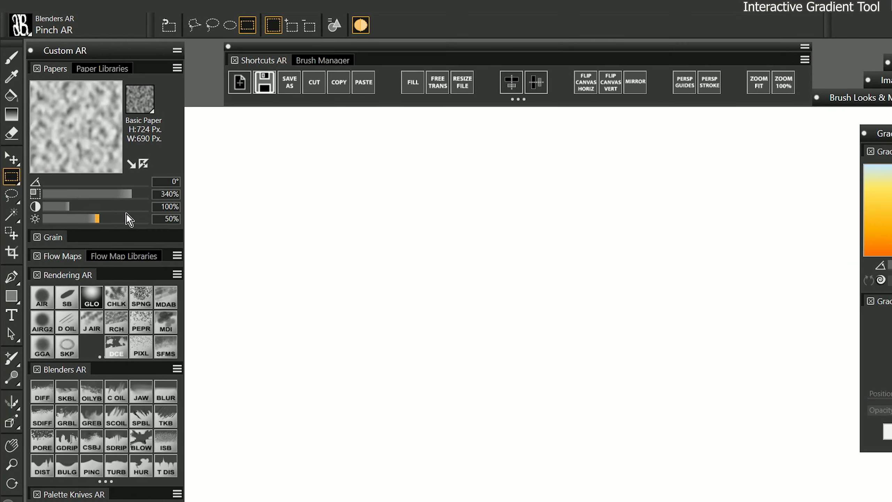
- Apply an interactive linear Orange Flame gradient vertically over the canvas, bringing its two middle nodes close together to form a sharp horizon
{"action": "left_click", "coordinate": [12, 115]}
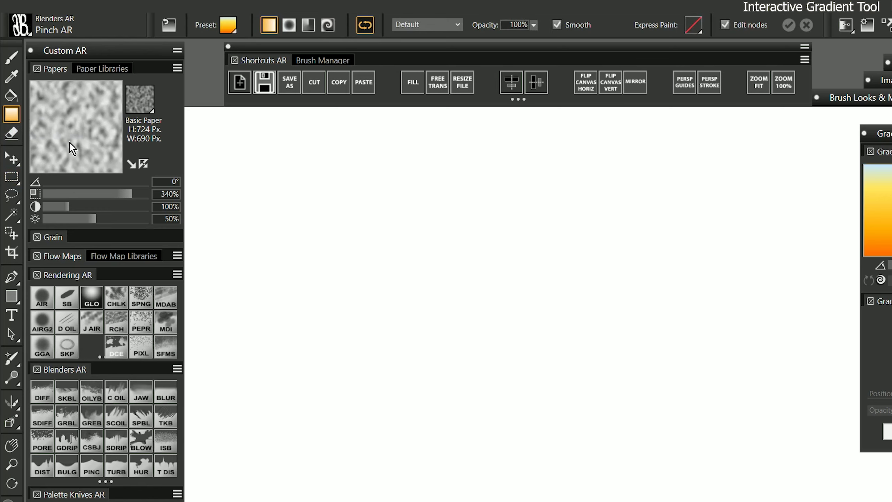
{"action": "left_click_drag", "start_coordinate": [395, 349], "coordinate": [419, 134]}
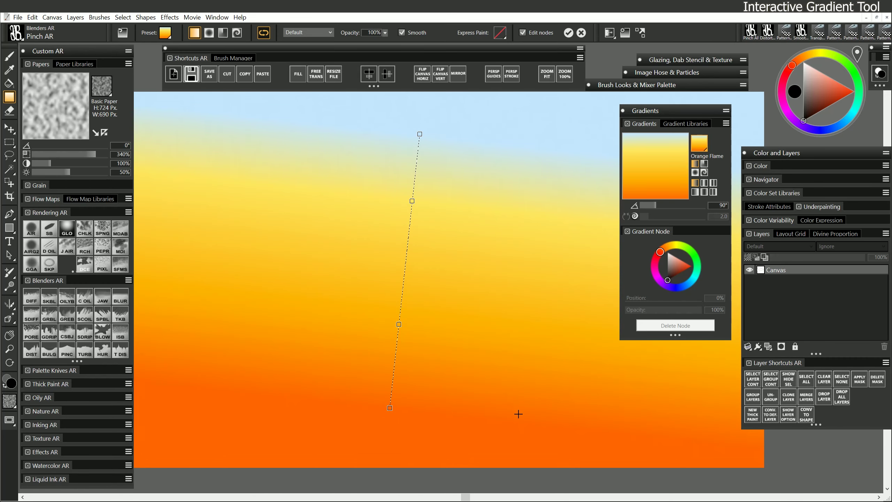
{"action": "left_click_drag", "start_coordinate": [390, 408], "coordinate": [273, 351]}
{"action": "left_click_drag", "start_coordinate": [318, 283], "coordinate": [359, 222]}
{"action": "left_click_drag", "start_coordinate": [383, 186], "coordinate": [364, 216]}
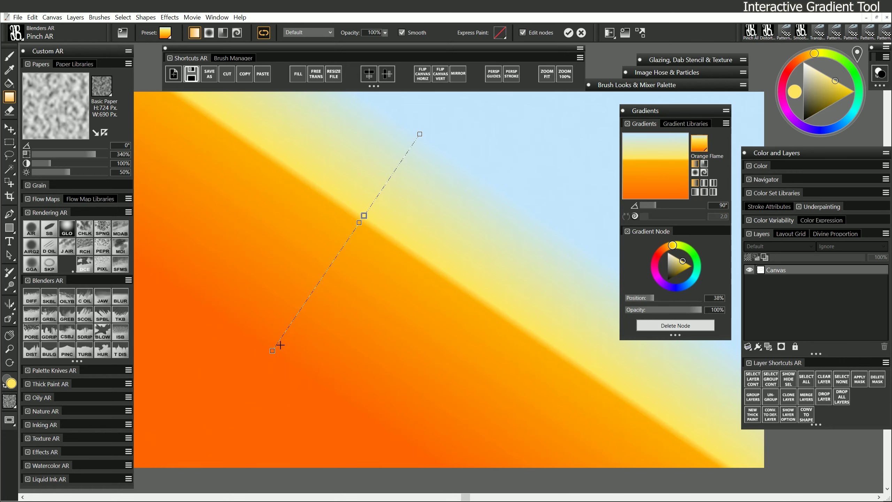
{"action": "left_click_drag", "start_coordinate": [278, 349], "coordinate": [418, 417]}
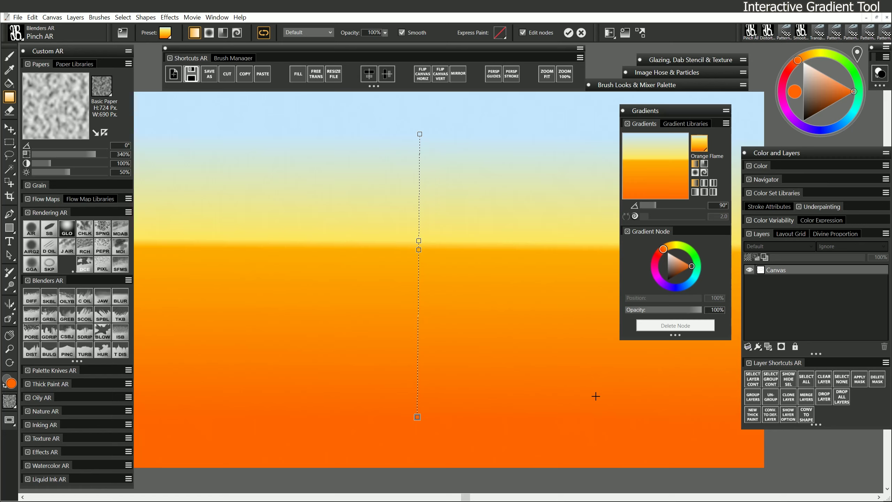
{"action": "left_click", "coordinate": [569, 32]}
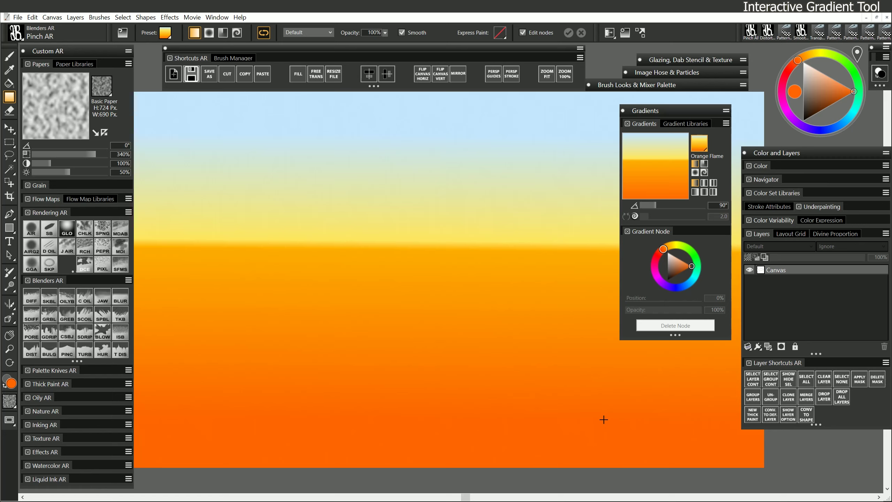
- Add a new layer and draw a small circular Orange Flame gradient as a sun in the sky's upper-left area
{"action": "left_click", "coordinate": [769, 347]}
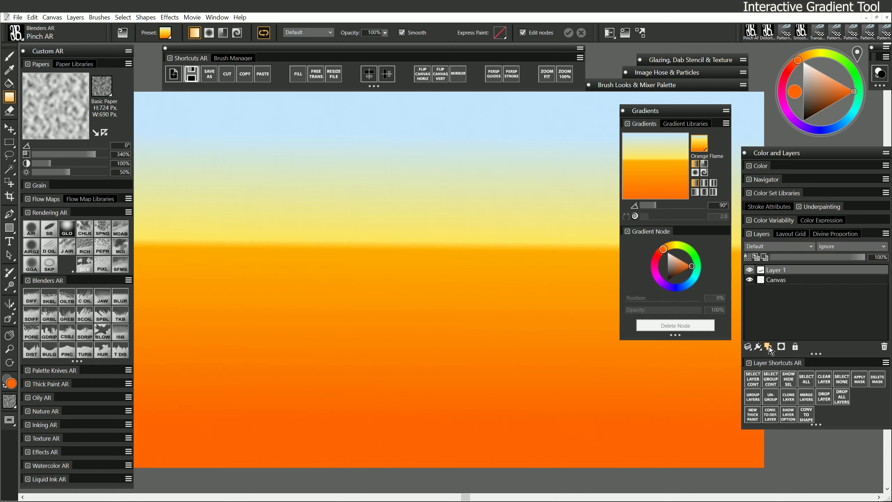
{"action": "left_click", "coordinate": [696, 172]}
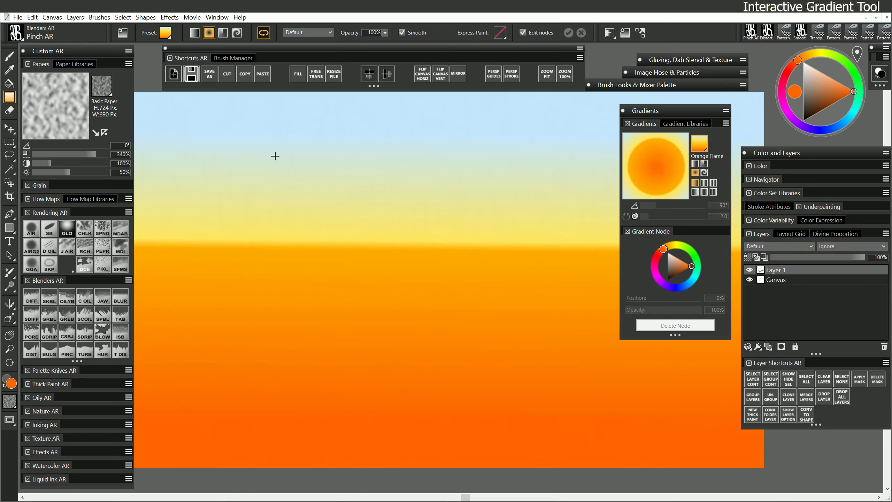
{"action": "left_click_drag", "start_coordinate": [197, 140], "coordinate": [248, 183]}
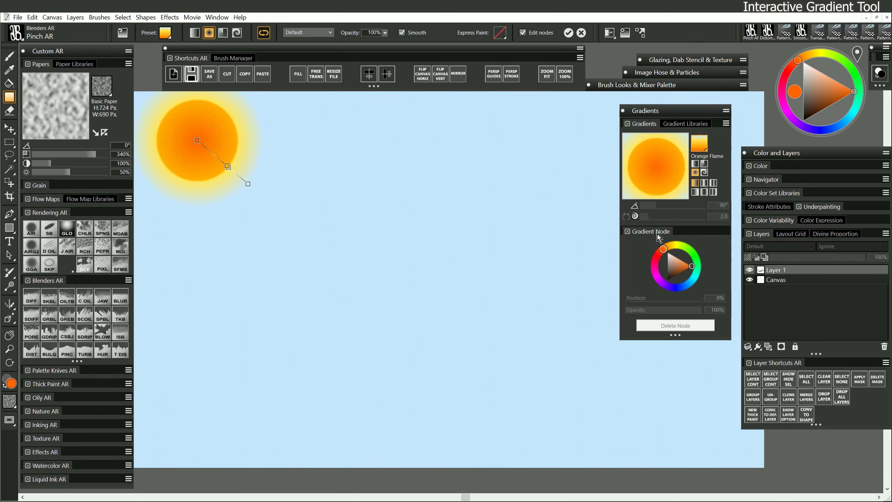
- Set the sun gradient's outermost node to 0% opacity and change its hue to yellow-orange
{"action": "left_click", "coordinate": [249, 183]}
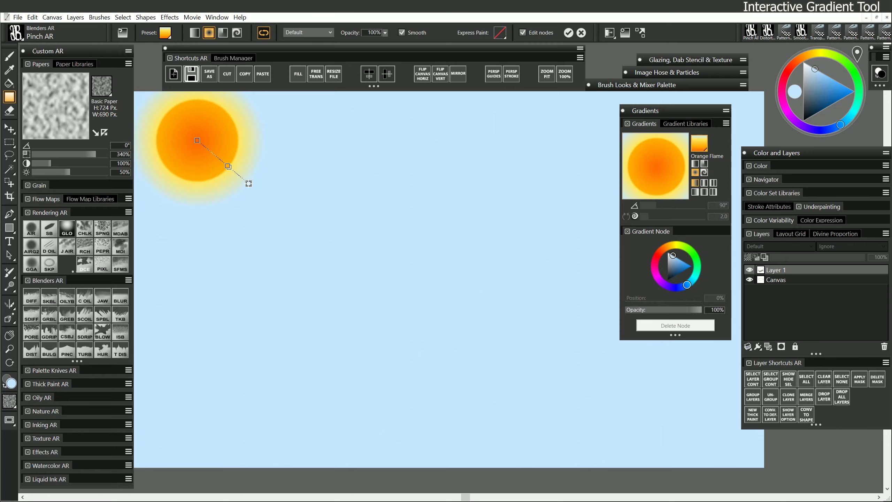
{"action": "left_click_drag", "start_coordinate": [249, 184], "coordinate": [250, 184]}
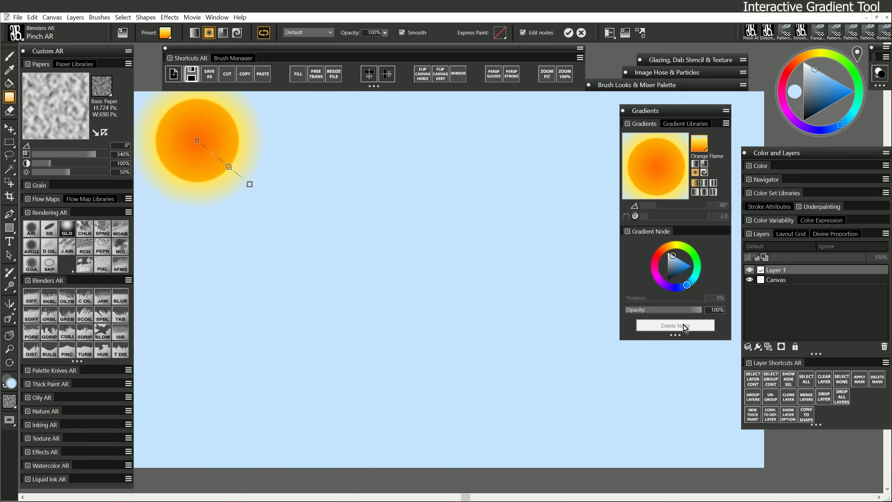
{"action": "left_click_drag", "start_coordinate": [701, 310], "coordinate": [598, 311]}
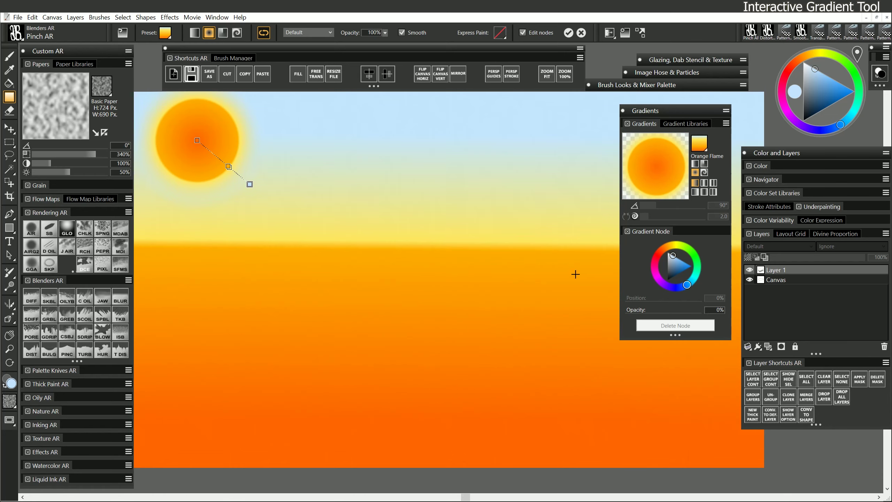
{"action": "left_click", "coordinate": [671, 247]}
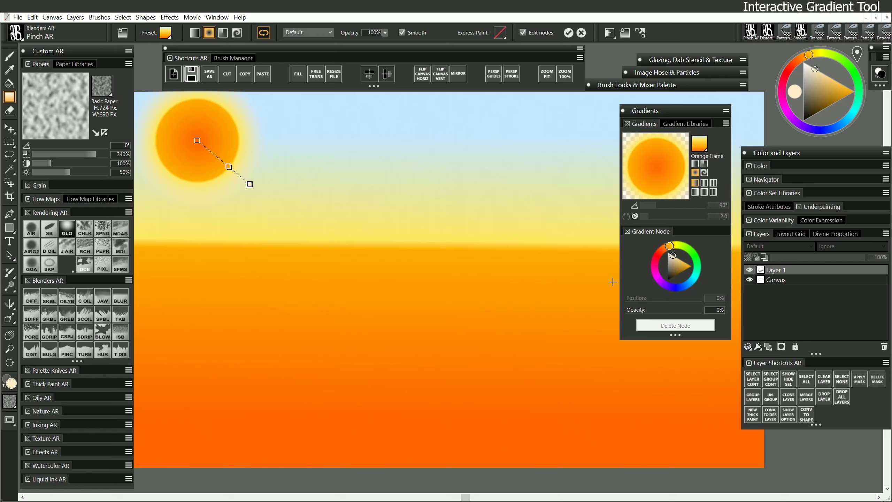
- Shrink the circular sun gradient, apply it to Layer 1, and move the sun slightly down
{"action": "left_click", "coordinate": [226, 165]}
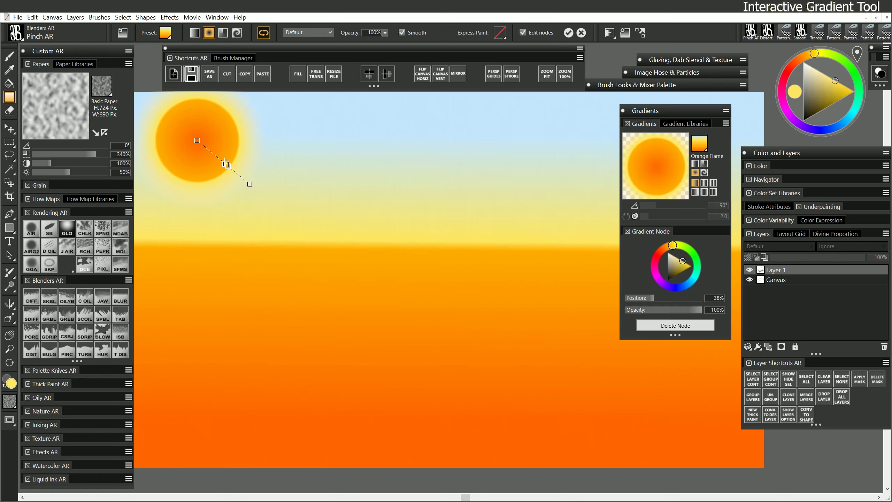
{"action": "left_click_drag", "start_coordinate": [212, 153], "coordinate": [228, 169]}
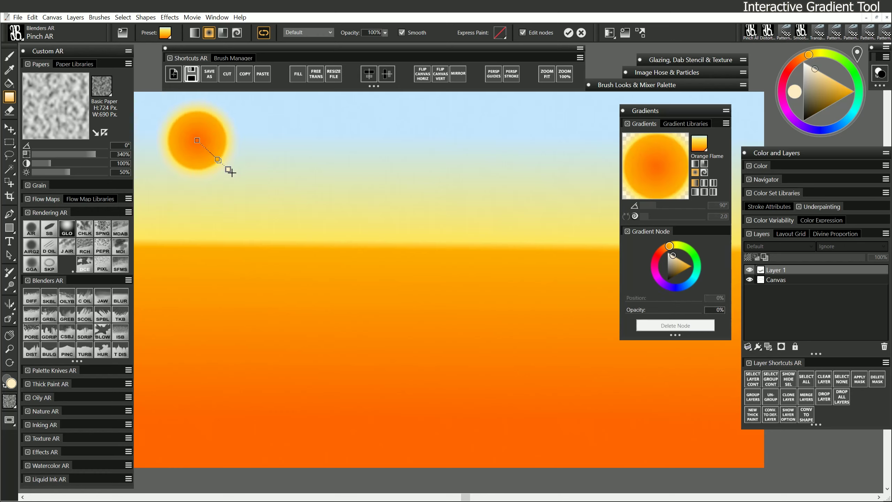
{"action": "left_click", "coordinate": [569, 32]}
{"action": "left_click", "coordinate": [9, 128]}
{"action": "mouse_move", "coordinate": [211, 148]}
{"action": "left_mouse_down"}
{"action": "mouse_move", "coordinate": [215, 170]}
{"action": "mouse_move", "coordinate": [211, 156]}
{"action": "left_mouse_up"}
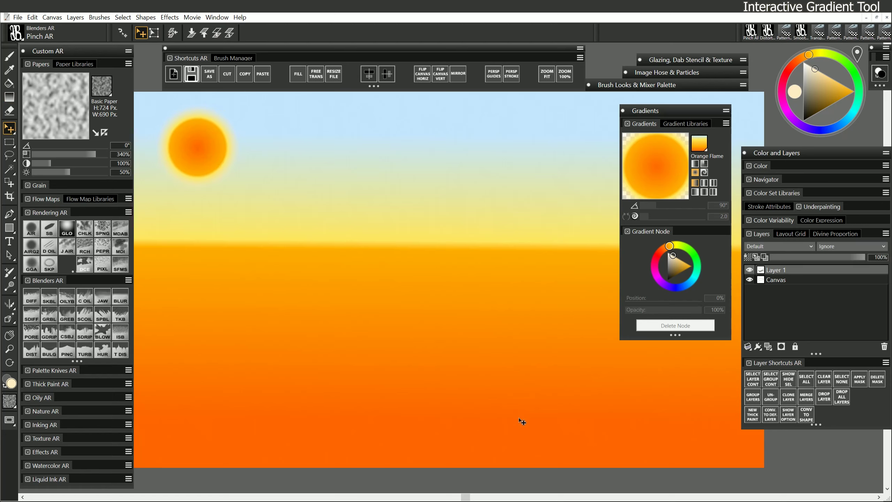
- Preview Layer 1 with the Screen and Multiply composite methods, shift the sun slightly, and set the method to Normal
{"action": "left_click", "coordinate": [776, 246]}
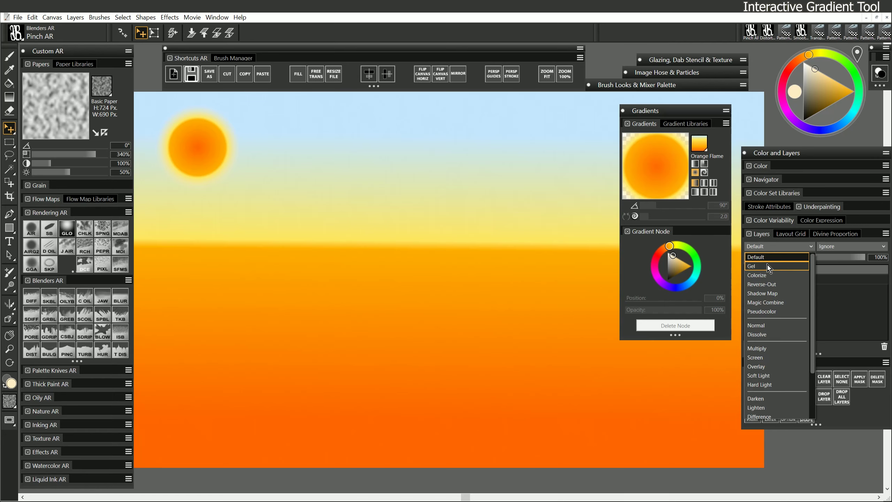
{"action": "left_click", "coordinate": [765, 362]}
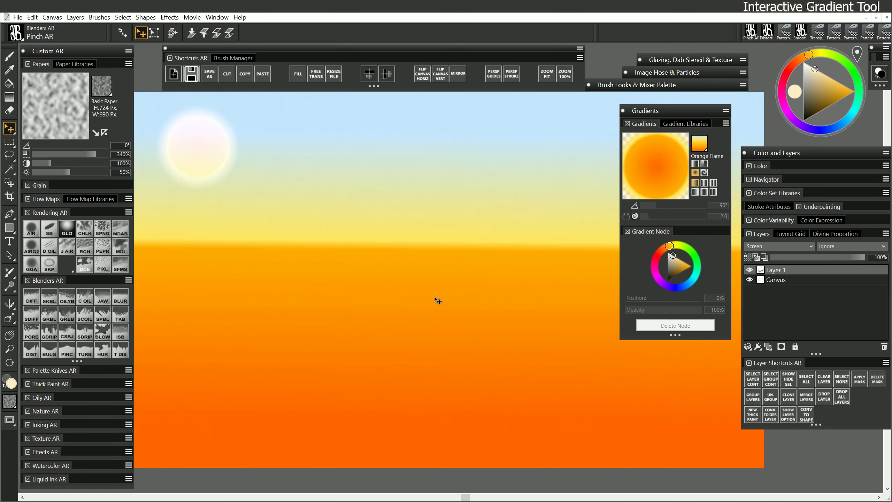
{"action": "mouse_move", "coordinate": [218, 159]}
{"action": "left_mouse_down"}
{"action": "mouse_move", "coordinate": [273, 273]}
{"action": "mouse_move", "coordinate": [309, 229]}
{"action": "mouse_move", "coordinate": [433, 154]}
{"action": "mouse_move", "coordinate": [478, 156]}
{"action": "mouse_move", "coordinate": [368, 237]}
{"action": "mouse_move", "coordinate": [328, 286]}
{"action": "mouse_move", "coordinate": [251, 168]}
{"action": "mouse_move", "coordinate": [214, 151]}
{"action": "left_mouse_up"}
{"action": "left_click", "coordinate": [777, 246]}
{"action": "left_click", "coordinate": [769, 293]}
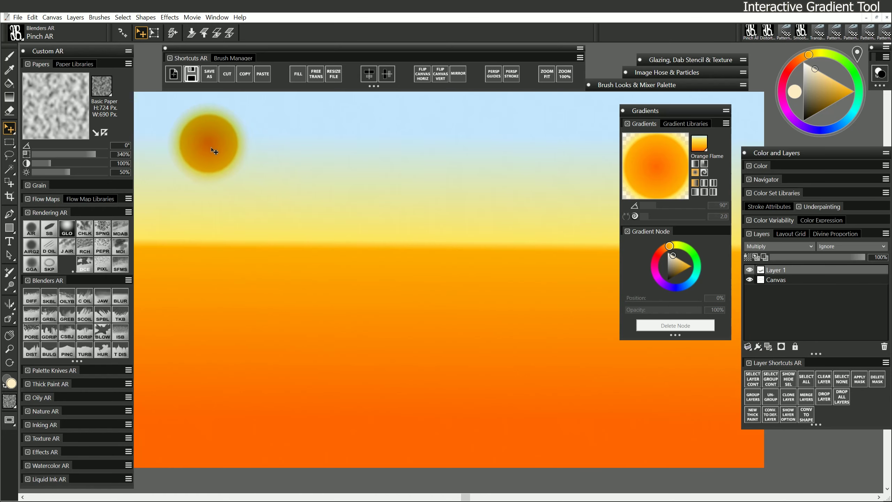
{"action": "left_click", "coordinate": [778, 246]}
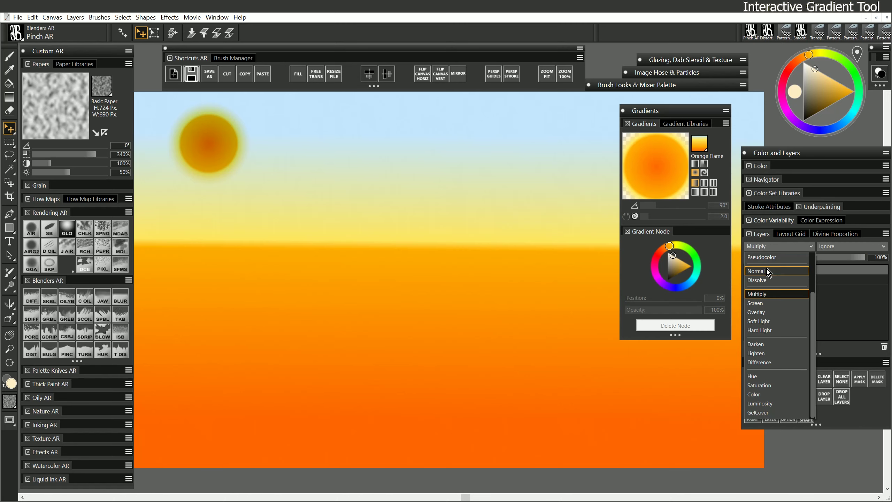
{"action": "left_click", "coordinate": [766, 254]}
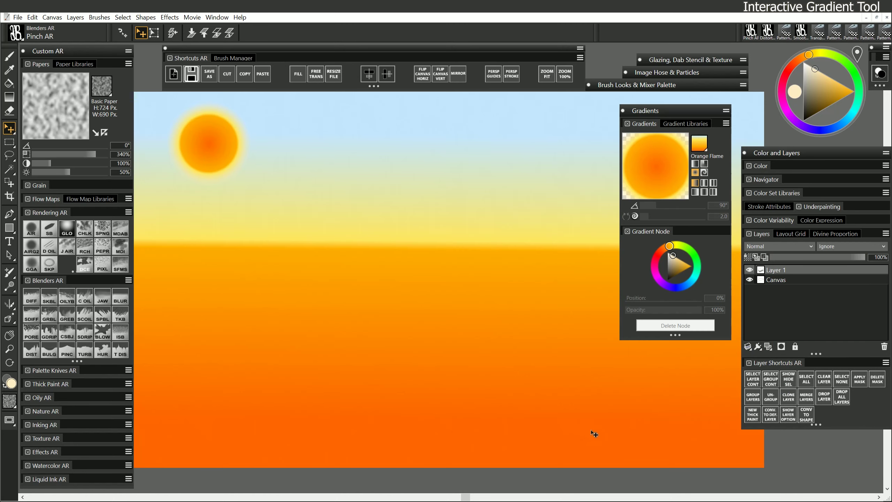
- Try a second circular gradient in the middle of the sky, switching it to spiral, radial, and linear with Mirrored Right to Left order
{"action": "left_click", "coordinate": [9, 96]}
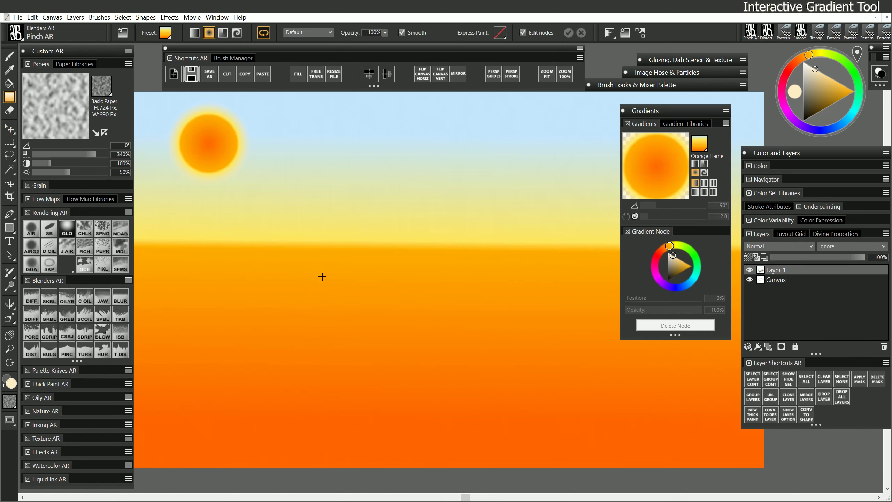
{"action": "left_click_drag", "start_coordinate": [428, 163], "coordinate": [430, 220]}
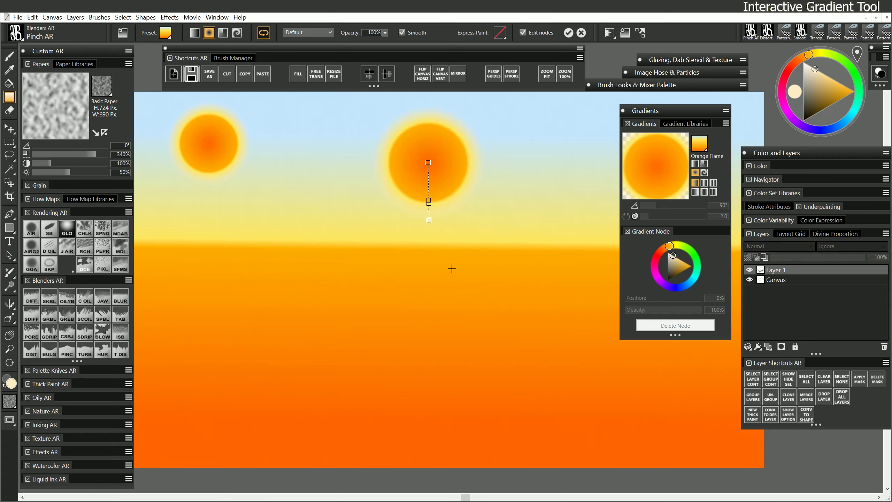
{"action": "left_click", "coordinate": [705, 173]}
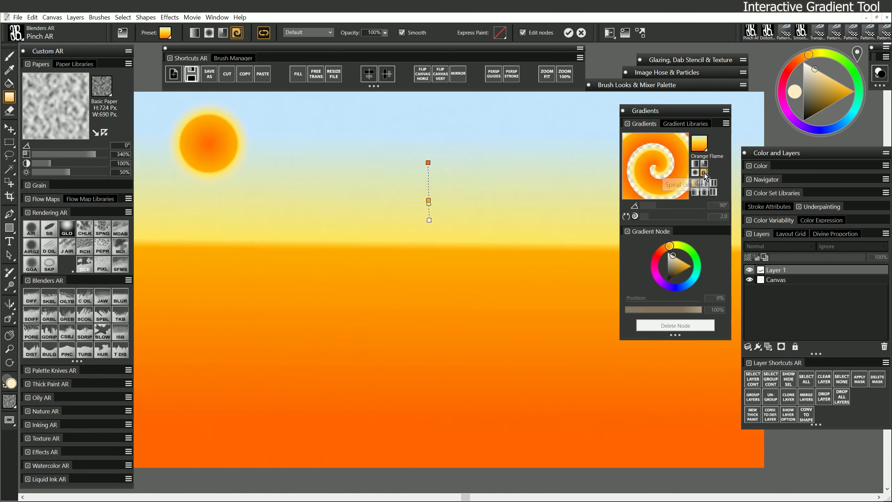
{"action": "left_click", "coordinate": [705, 164]}
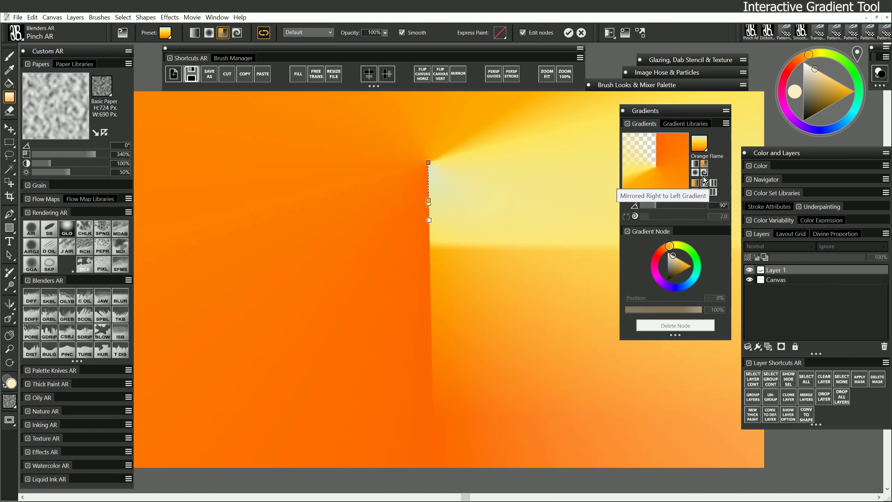
{"action": "left_click", "coordinate": [696, 164]}
{"action": "left_click", "coordinate": [705, 184]}
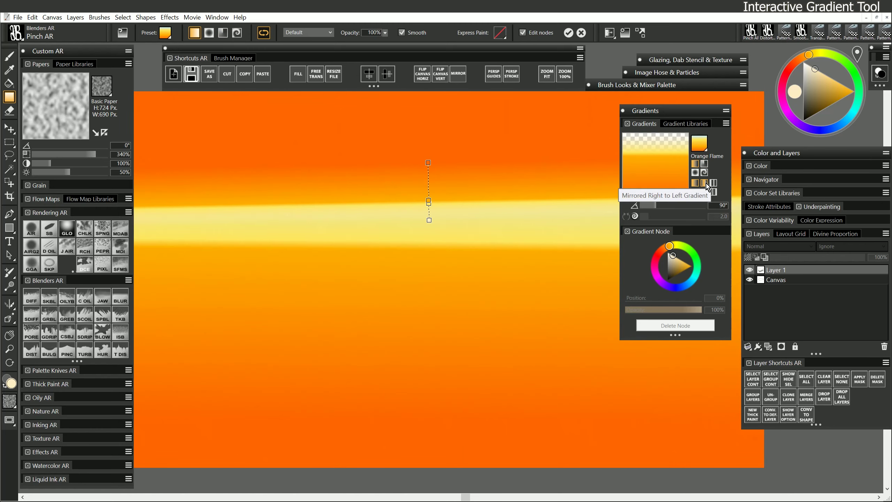
{"action": "left_click_drag", "start_coordinate": [429, 221], "coordinate": [433, 335]}
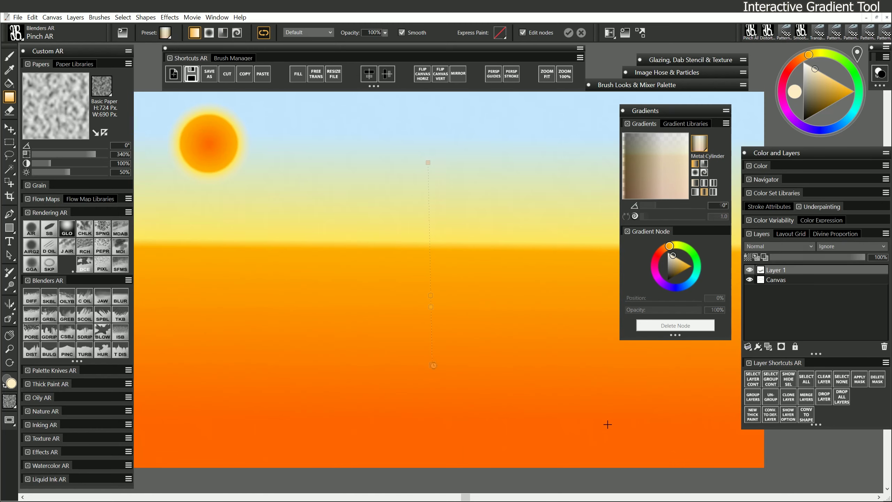
- Delete the sun layer and fill a new wide rectangular selection on the blank canvas with a vertical linear Metal Cylinder gradient
{"action": "left_click", "coordinate": [885, 346]}
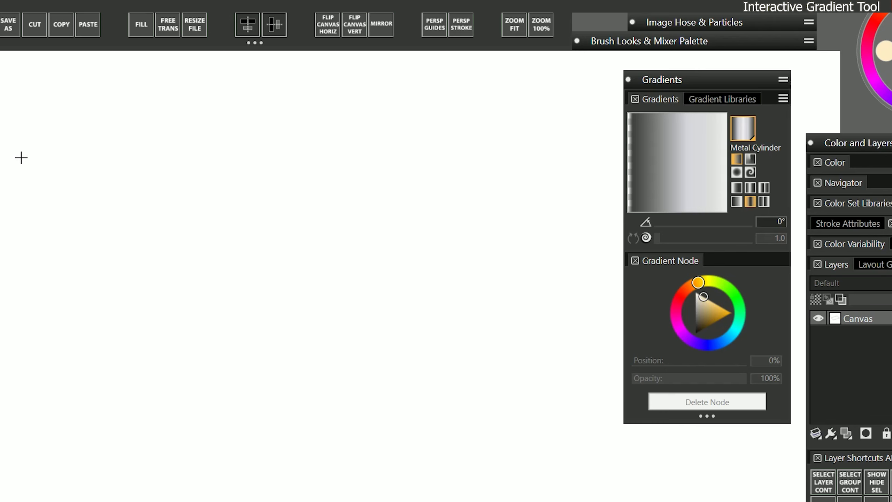
{"action": "left_click_drag", "start_coordinate": [20, 157], "coordinate": [559, 430]}
{"action": "left_click", "coordinate": [750, 123]}
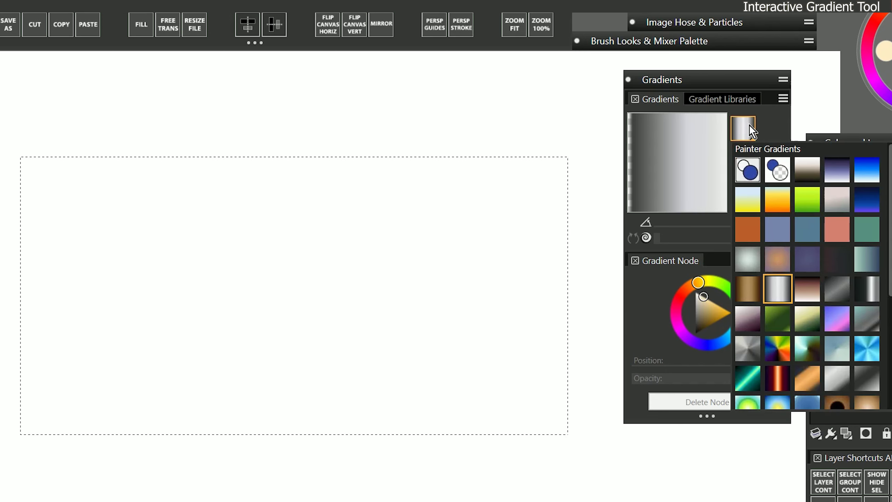
{"action": "left_click", "coordinate": [778, 290]}
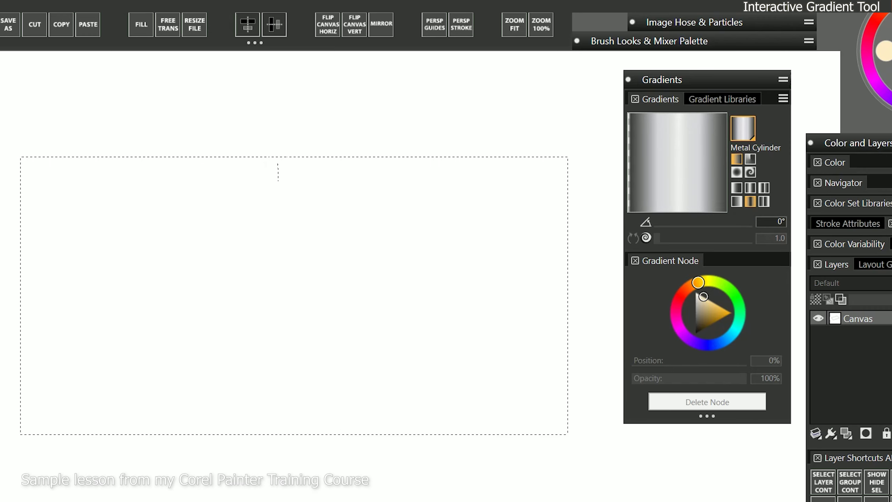
{"action": "left_click_drag", "start_coordinate": [278, 181], "coordinate": [281, 428]}
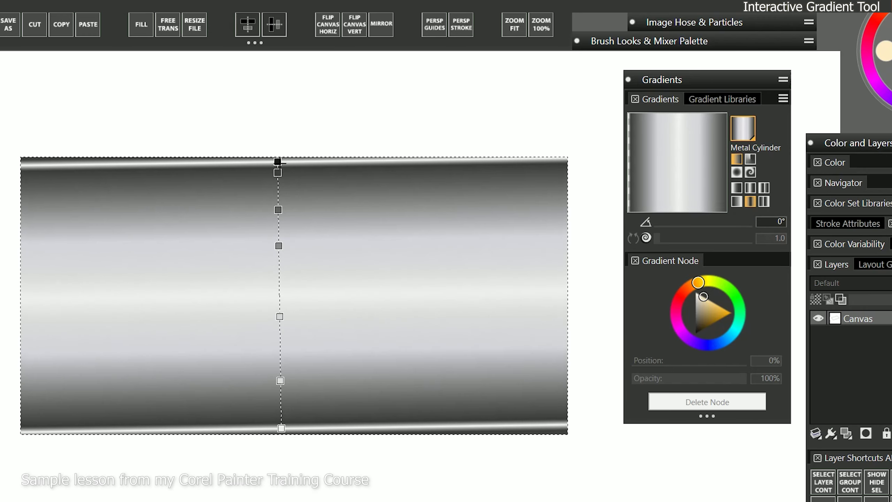
- Straighten the vertical Metal Cylinder gradient line, spread its inner nodes mostly toward the upper and lower ends, and apply the gradient
{"action": "left_click", "coordinate": [283, 161]}
{"action": "left_click_drag", "start_coordinate": [286, 162], "coordinate": [282, 163]}
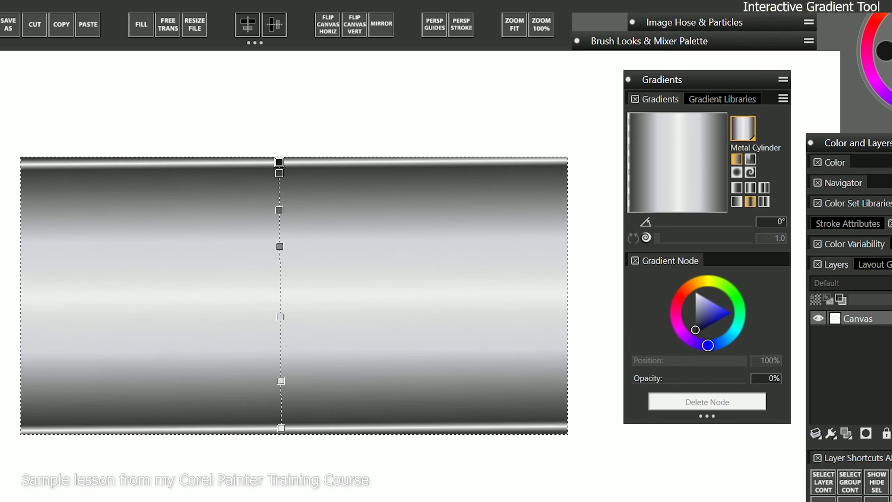
{"action": "left_click_drag", "start_coordinate": [280, 208], "coordinate": [280, 192]}
{"action": "left_click_drag", "start_coordinate": [282, 380], "coordinate": [281, 404]}
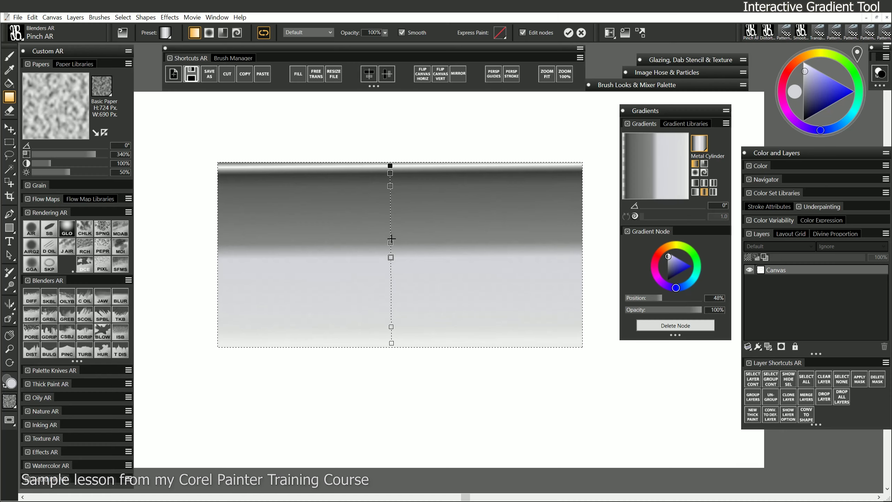
{"action": "left_click_drag", "start_coordinate": [392, 239], "coordinate": [392, 204]}
{"action": "left_click_drag", "start_coordinate": [393, 256], "coordinate": [394, 224]}
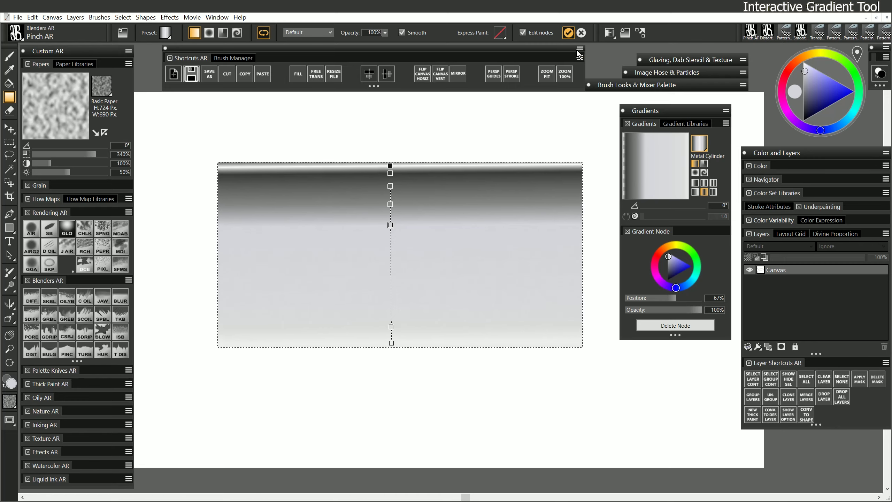
{"action": "left_click", "coordinate": [568, 32]}
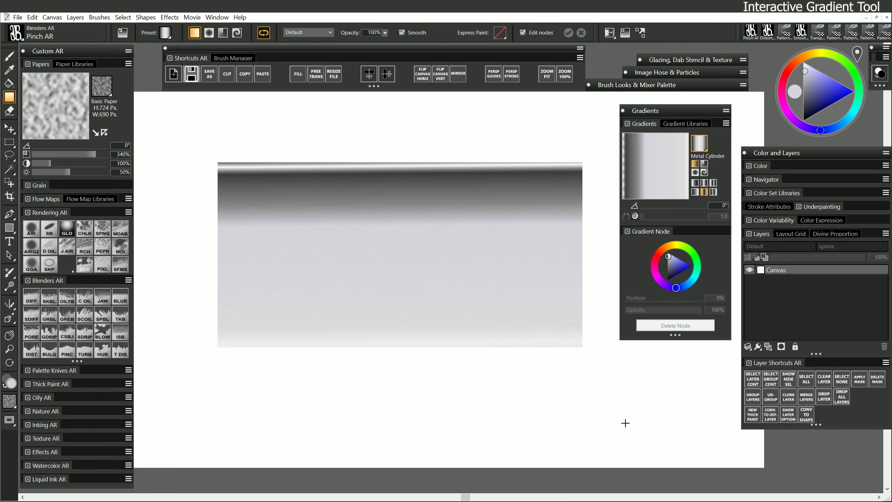
- Refill the selection with a vertical Mirrored Right to Left gradient, move its end node to the middle, apply it, and deselect
{"action": "left_click_drag", "start_coordinate": [390, 347], "coordinate": [458, 205]}
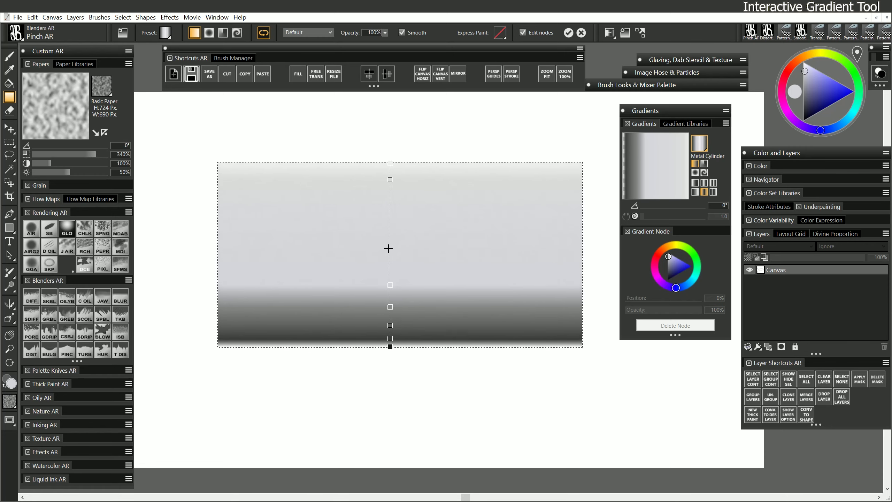
{"action": "left_click", "coordinate": [705, 183]}
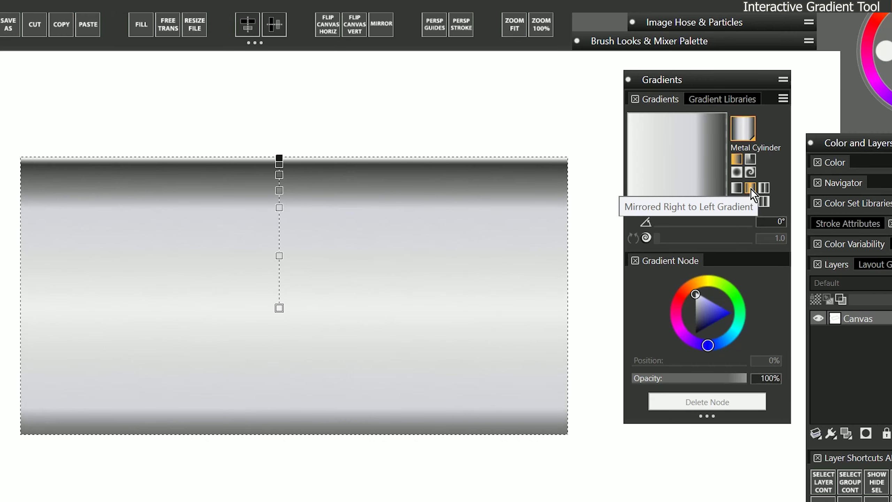
{"action": "left_click_drag", "start_coordinate": [279, 307], "coordinate": [280, 295]}
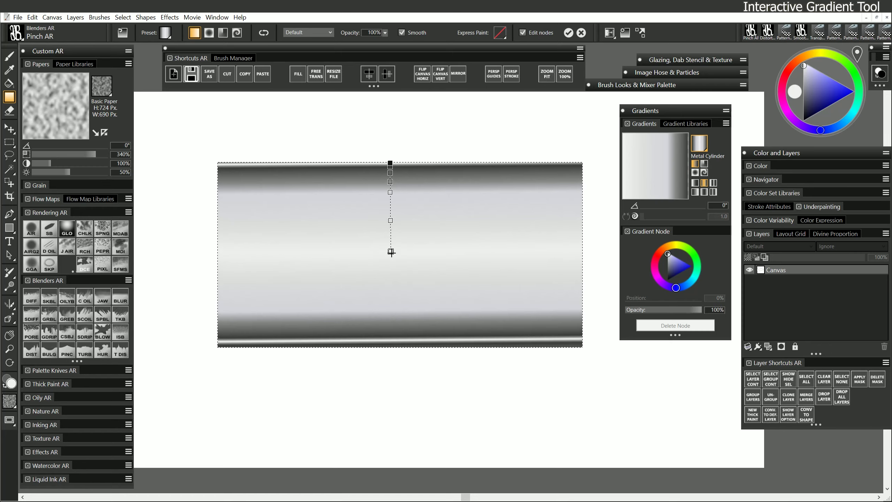
{"action": "mouse_move", "coordinate": [390, 251]}
{"action": "left_mouse_down"}
{"action": "mouse_move", "coordinate": [389, 244]}
{"action": "mouse_move", "coordinate": [390, 254]}
{"action": "left_mouse_up"}
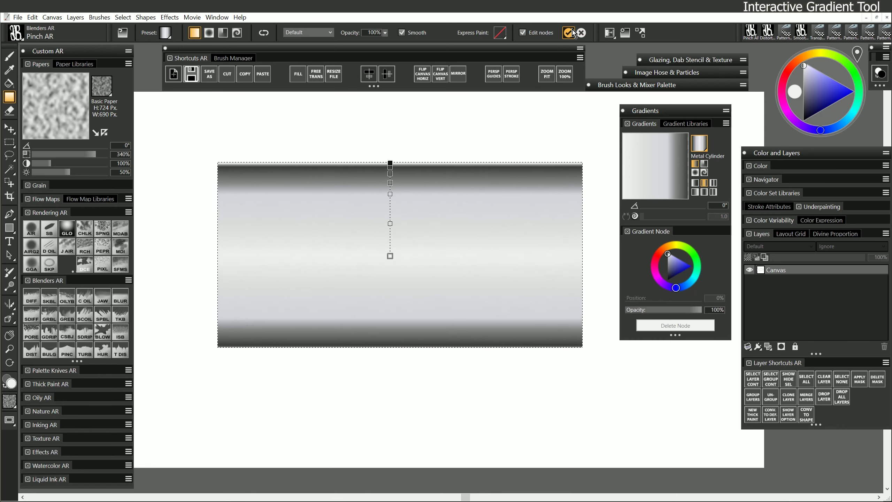
{"action": "key", "text": "Return"}
{"action": "key", "text": "ctrl+d"}
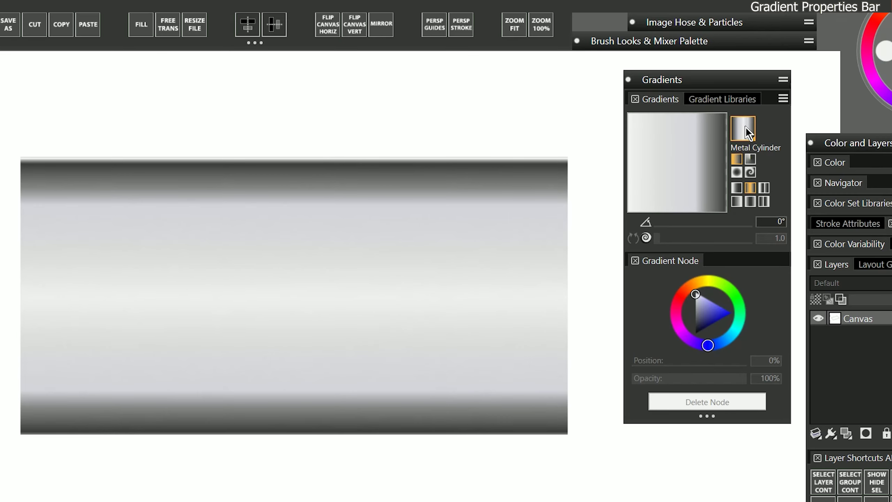
- Draw a vertical Chrome Sky gradient upward over the canvas and reverse its colour direction twice
{"action": "left_click", "coordinate": [743, 128]}
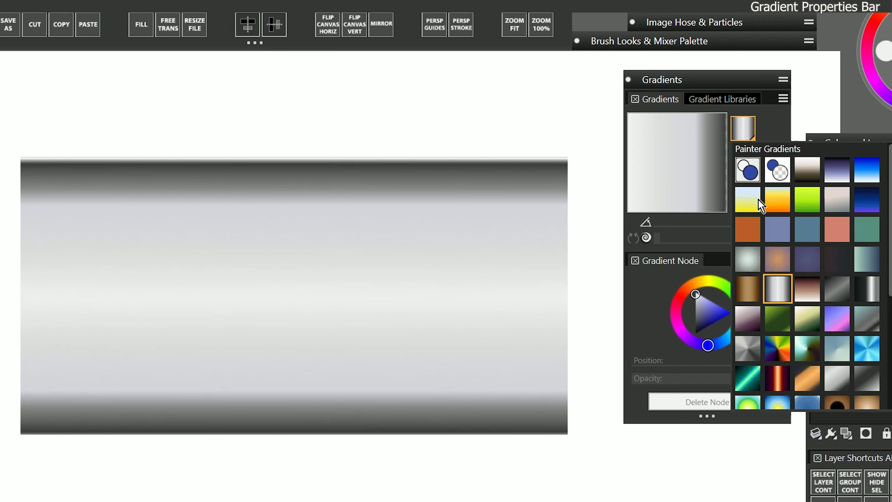
{"action": "left_click", "coordinate": [747, 202]}
{"action": "left_click_drag", "start_coordinate": [288, 387], "coordinate": [289, 229]}
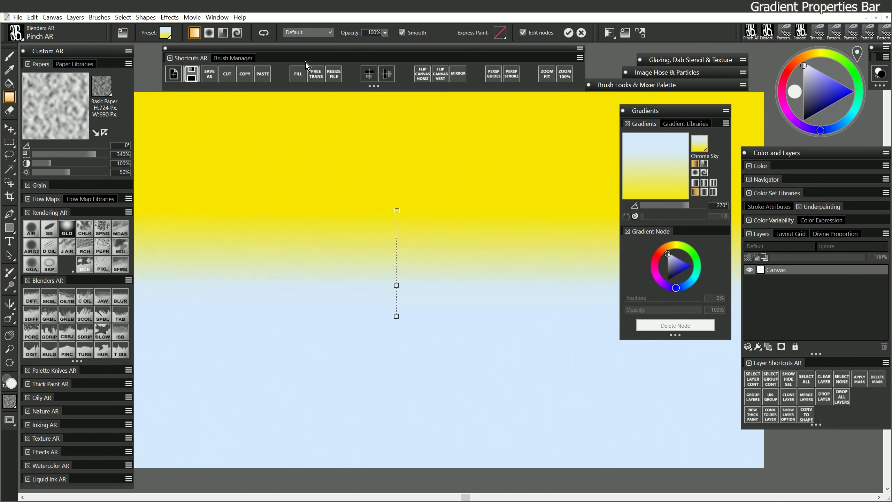
{"action": "left_click", "coordinate": [264, 33]}
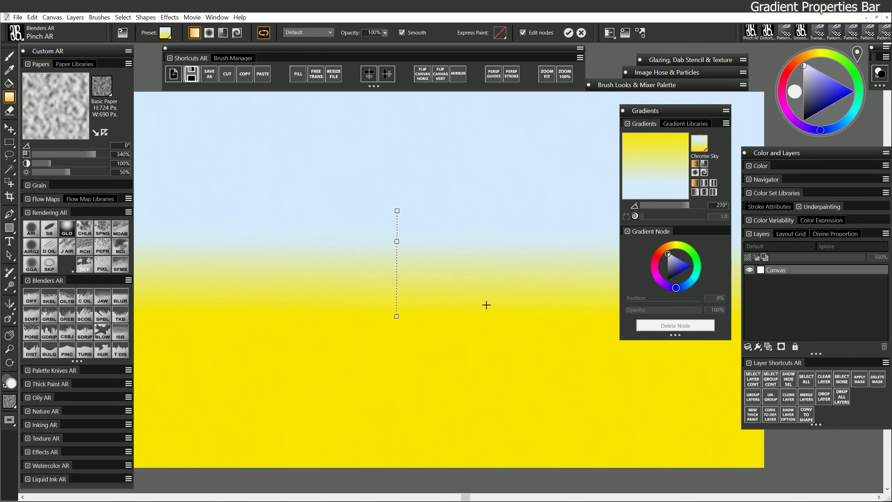
{"action": "left_click", "coordinate": [263, 32]}
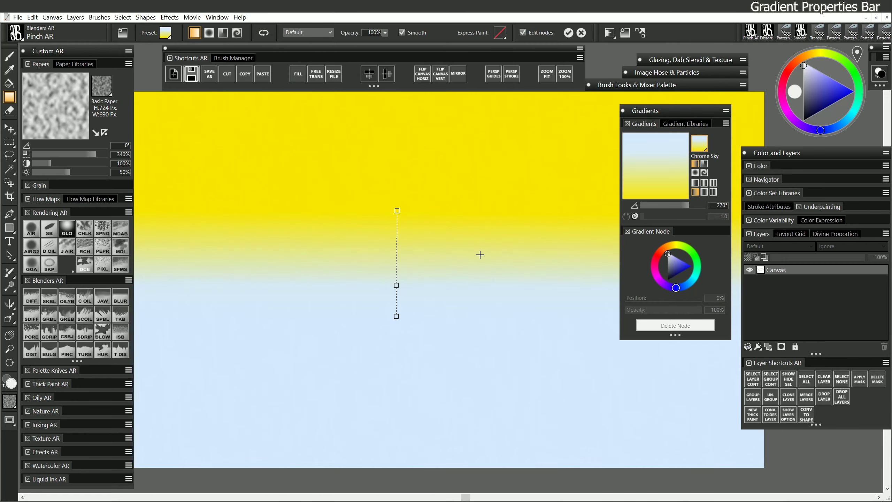
- Preview the Chrome Sky gradient with the Multiply and Screen blending methods
{"action": "left_click", "coordinate": [330, 33]}
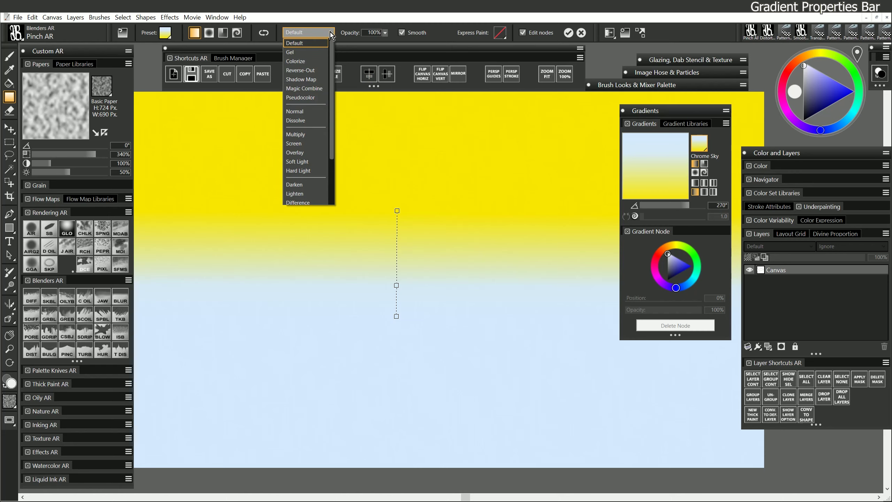
{"action": "left_click", "coordinate": [305, 135]}
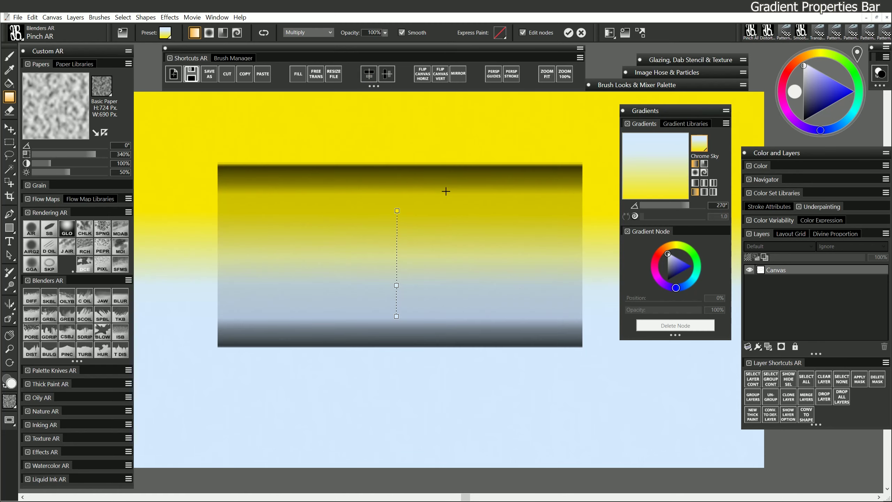
{"action": "left_click", "coordinate": [331, 33]}
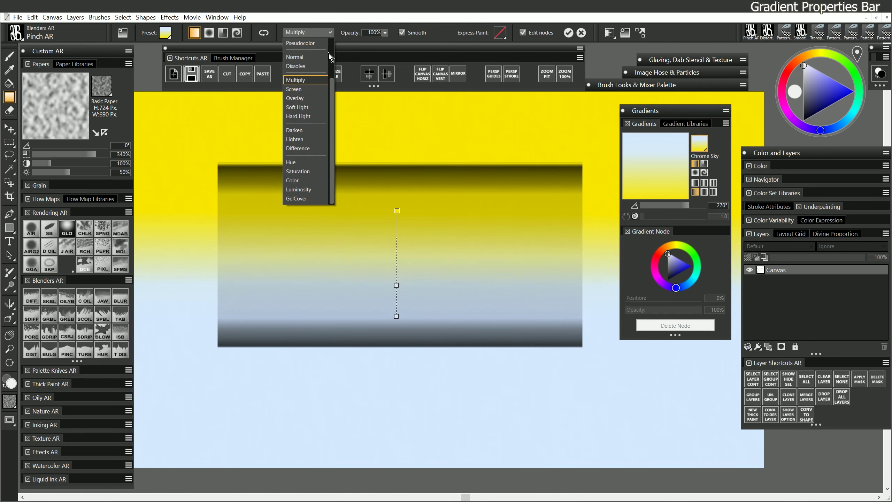
{"action": "left_click", "coordinate": [307, 93]}
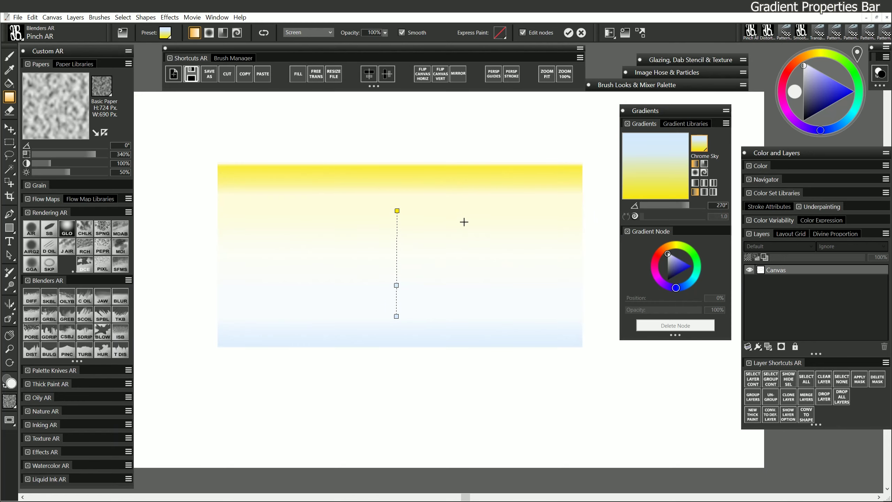
- Try a different gradient opacity, restore it to 100%, and switch smoothing off and back on
{"action": "left_click", "coordinate": [385, 32]}
{"action": "left_click", "coordinate": [369, 43]}
{"action": "left_click_drag", "start_coordinate": [379, 50], "coordinate": [409, 50]}
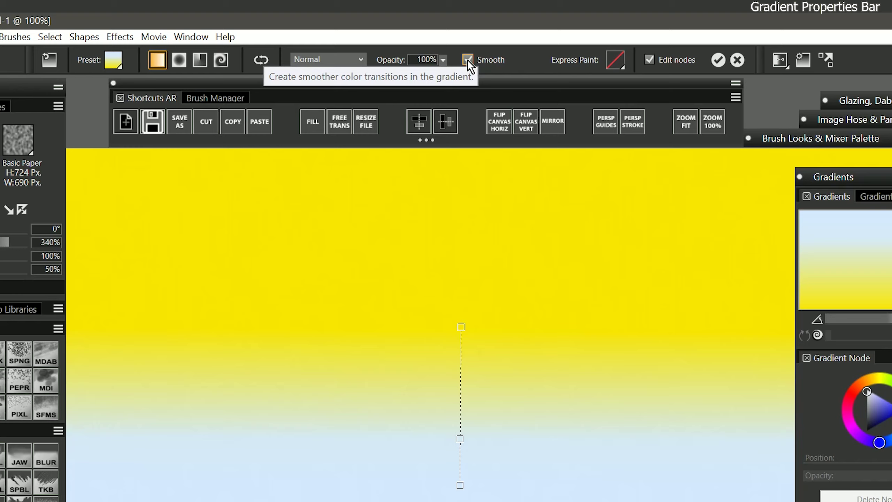
{"action": "left_click", "coordinate": [467, 60]}
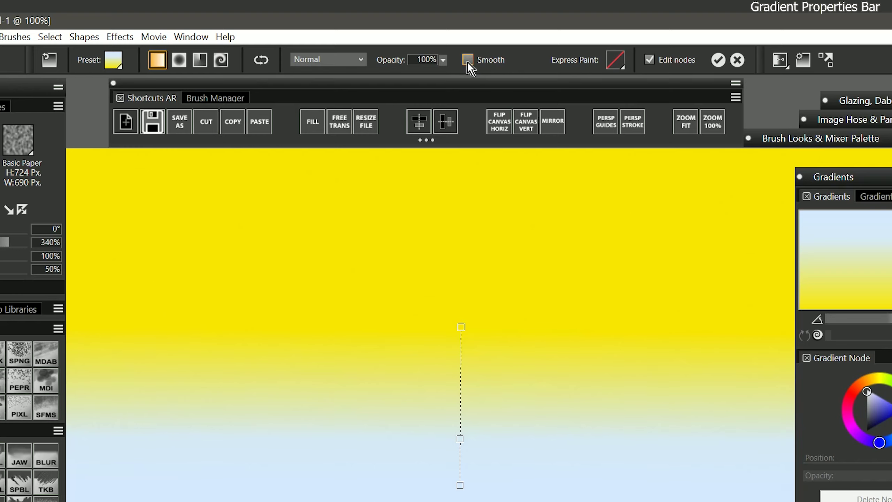
{"action": "left_click", "coordinate": [468, 61]}
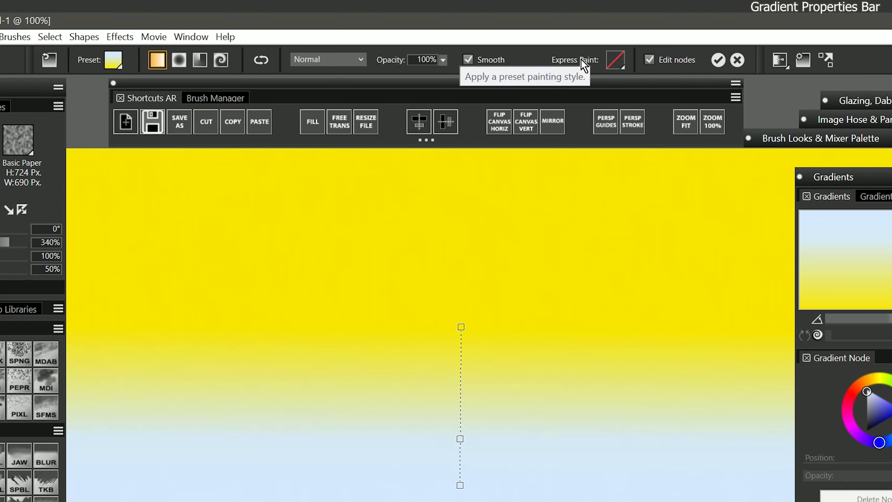
- Turn off node editing and draw several Chrome Sky gradients of different lengths and angles directly on the canvas
{"action": "left_click", "coordinate": [649, 60]}
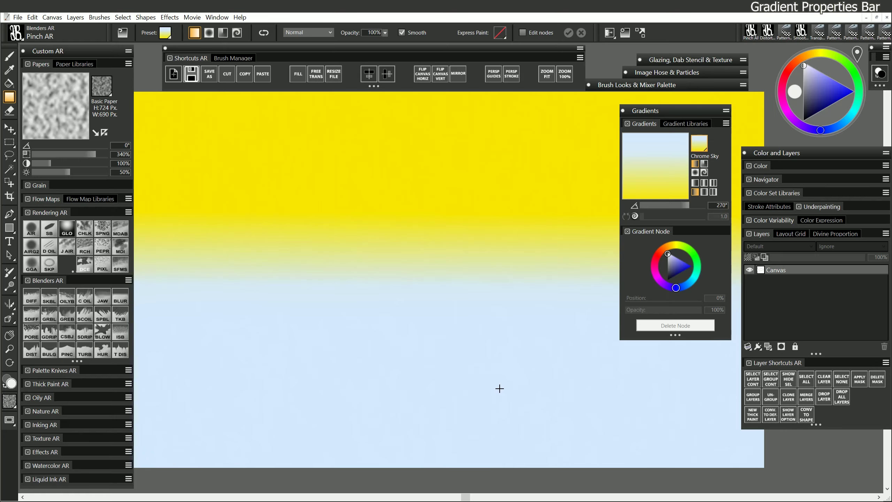
{"action": "left_click_drag", "start_coordinate": [388, 366], "coordinate": [395, 159]}
{"action": "left_click_drag", "start_coordinate": [390, 306], "coordinate": [401, 286]}
{"action": "left_click_drag", "start_coordinate": [397, 391], "coordinate": [416, 261]}
{"action": "left_click_drag", "start_coordinate": [385, 367], "coordinate": [356, 171]}
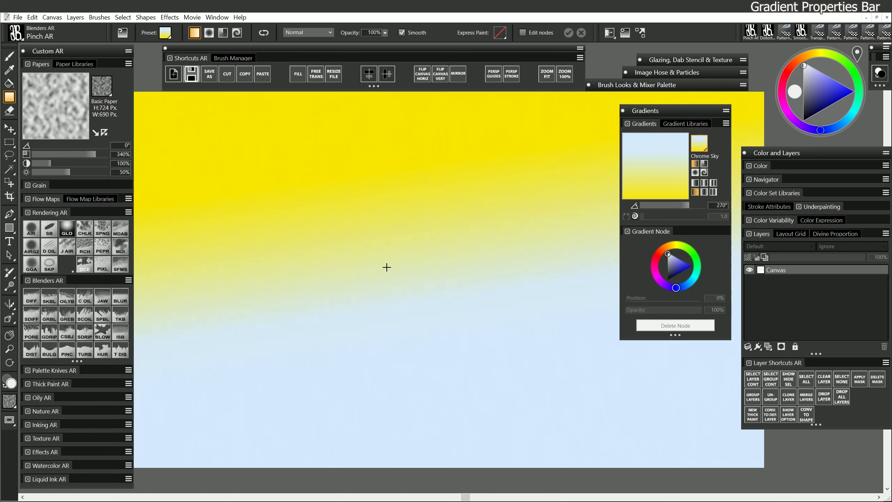
- Turn node editing back on, draw a slanted gradient extended by mirroring, and straighten it to nearly vertical
{"action": "left_click", "coordinate": [523, 33]}
{"action": "left_click_drag", "start_coordinate": [412, 212], "coordinate": [415, 200]}
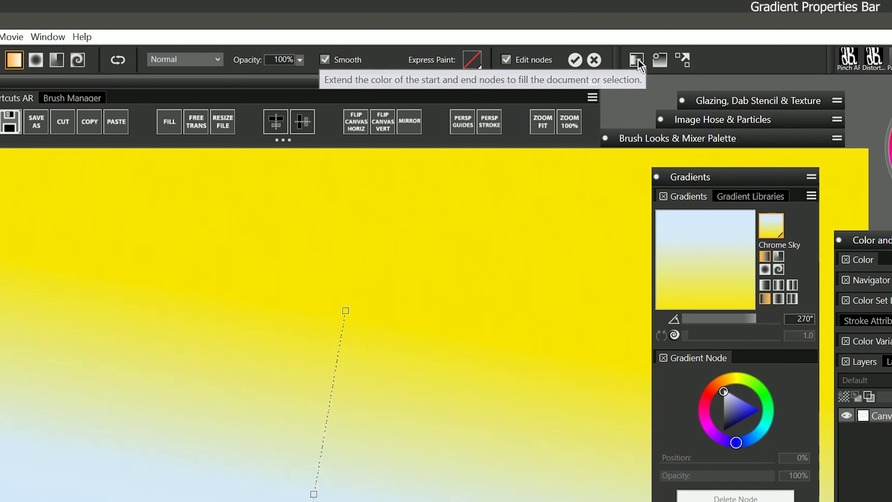
{"action": "left_click", "coordinate": [637, 59]}
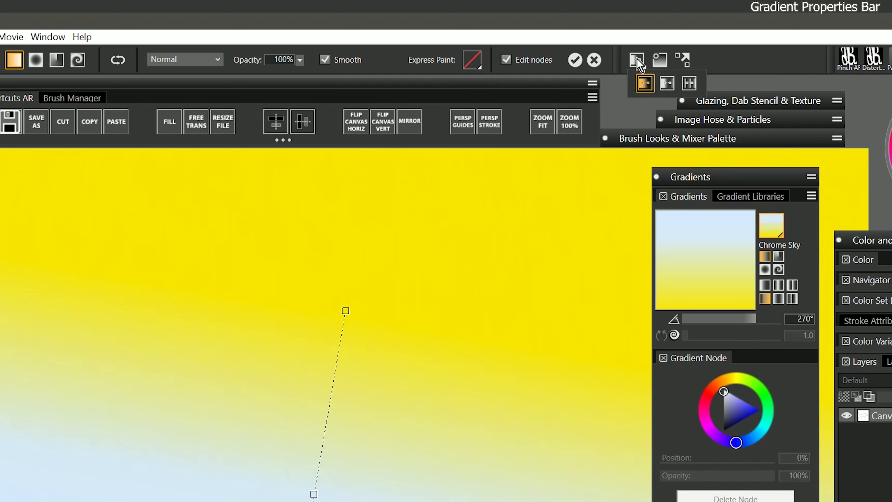
{"action": "left_click", "coordinate": [666, 86]}
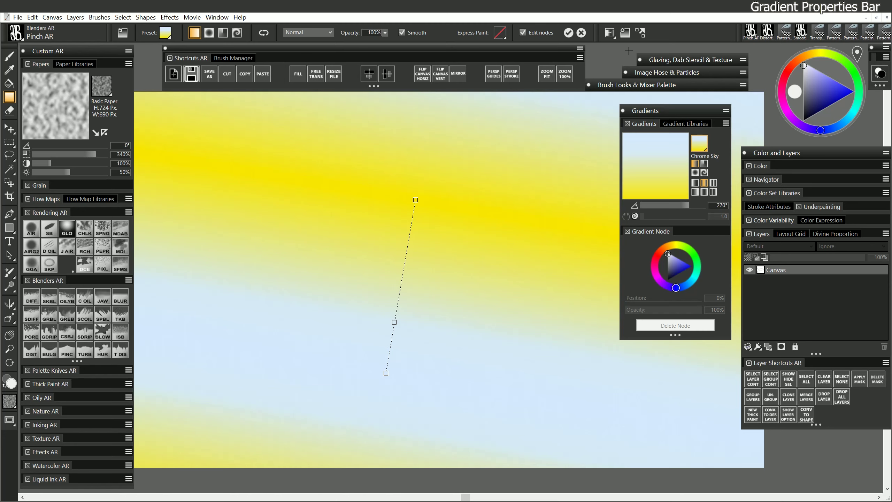
{"action": "left_click_drag", "start_coordinate": [383, 365], "coordinate": [418, 349]}
- Repeat the gradient on either side of its start and end nodes, shorten its line, and discard the fill
{"action": "left_click", "coordinate": [640, 33]}
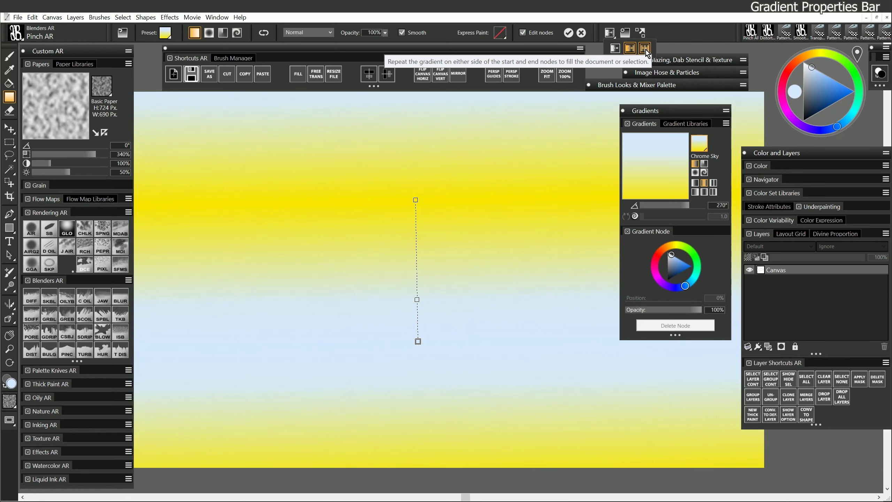
{"action": "left_click", "coordinate": [645, 53]}
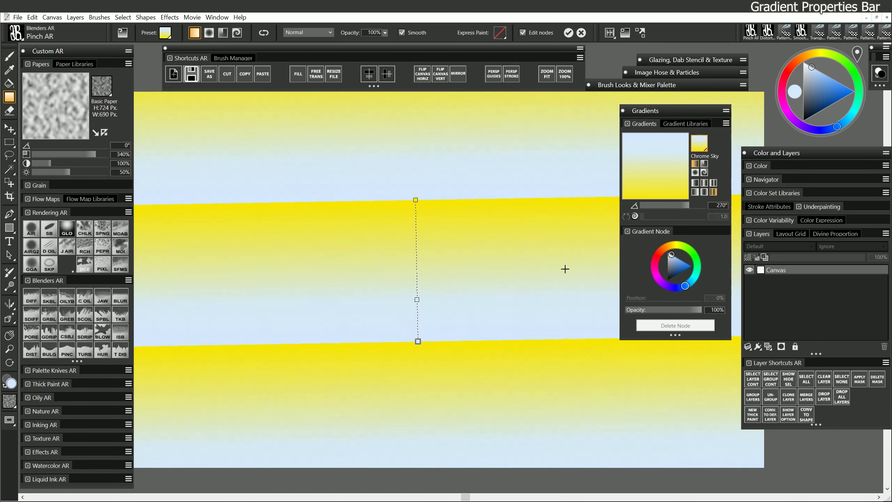
{"action": "left_click_drag", "start_coordinate": [418, 340], "coordinate": [417, 235]}
{"action": "left_click", "coordinate": [581, 32]}
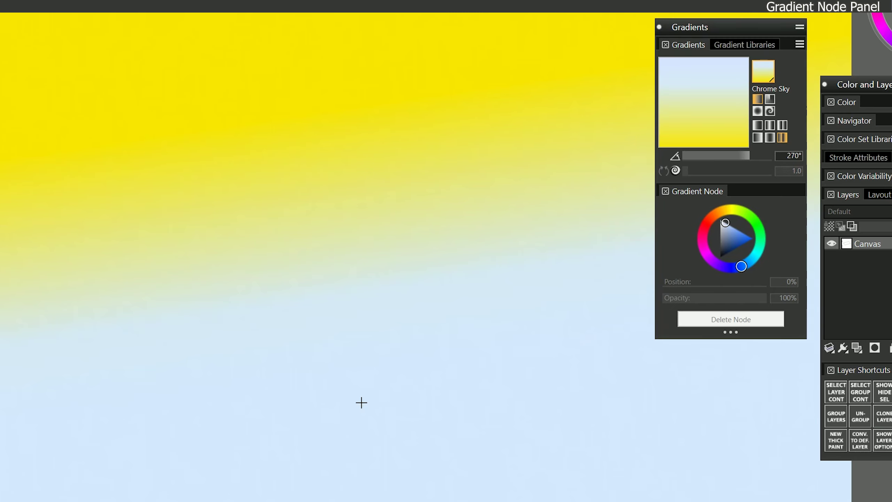
- Draw a slanted repeating Chrome Sky gradient, recolour its yellow end node red, and lower that node's opacity to 0%
{"action": "left_click_drag", "start_coordinate": [339, 405], "coordinate": [433, 119]}
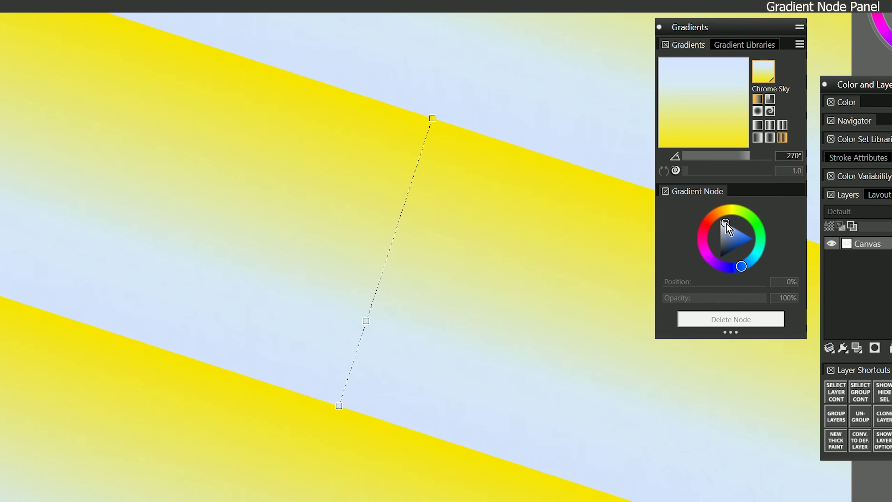
{"action": "left_click", "coordinate": [433, 119]}
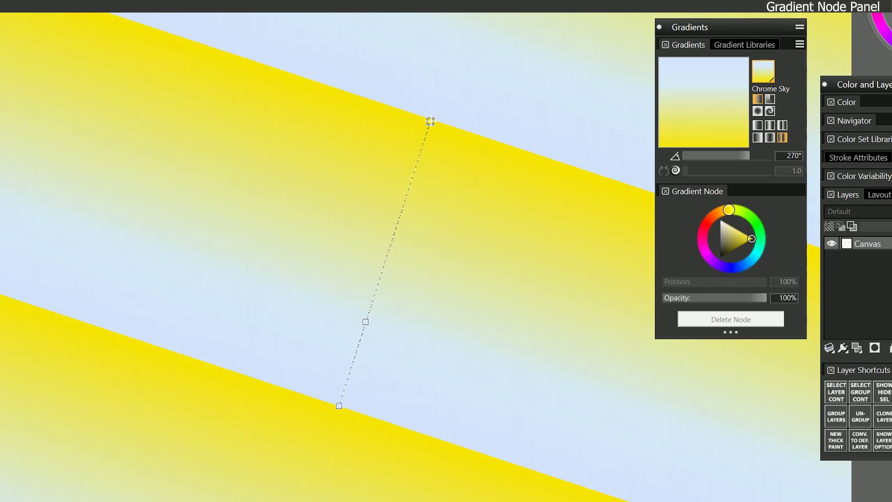
{"action": "left_click_drag", "start_coordinate": [716, 213], "coordinate": [707, 222]}
{"action": "left_click_drag", "start_coordinate": [751, 298], "coordinate": [654, 302]}
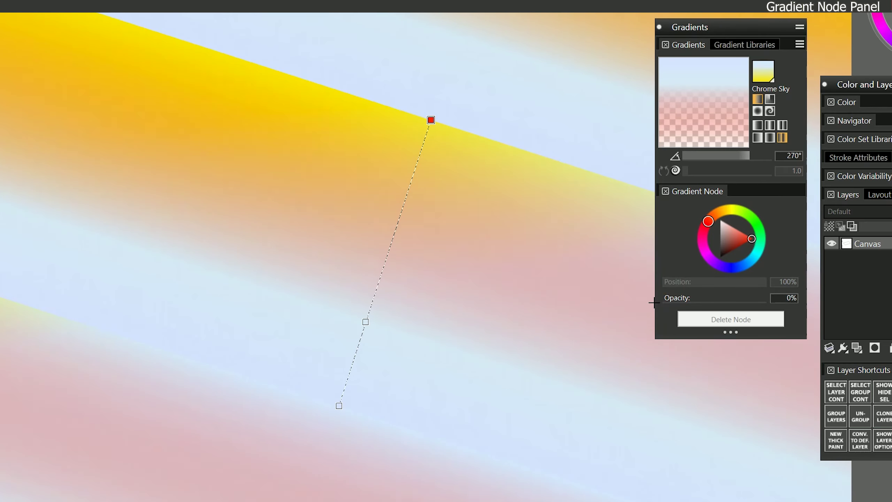
- Add a node around the middle of the gradient line, delete it, and shift the position of the light blue inner node
{"action": "left_click", "coordinate": [395, 231]}
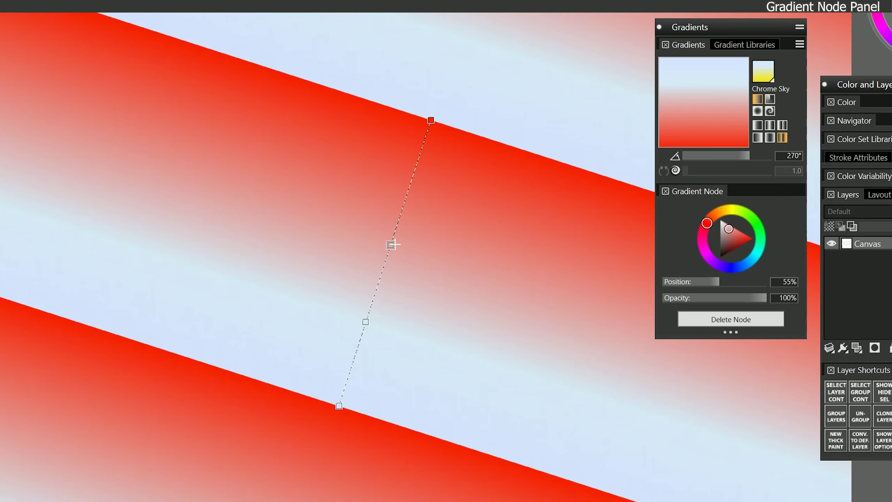
{"action": "left_click", "coordinate": [395, 230]}
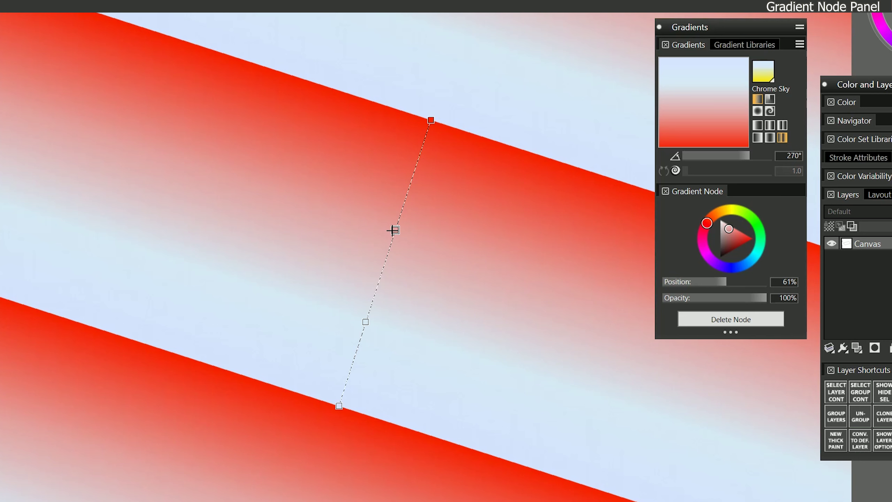
{"action": "left_click", "coordinate": [711, 320]}
{"action": "left_click", "coordinate": [366, 322]}
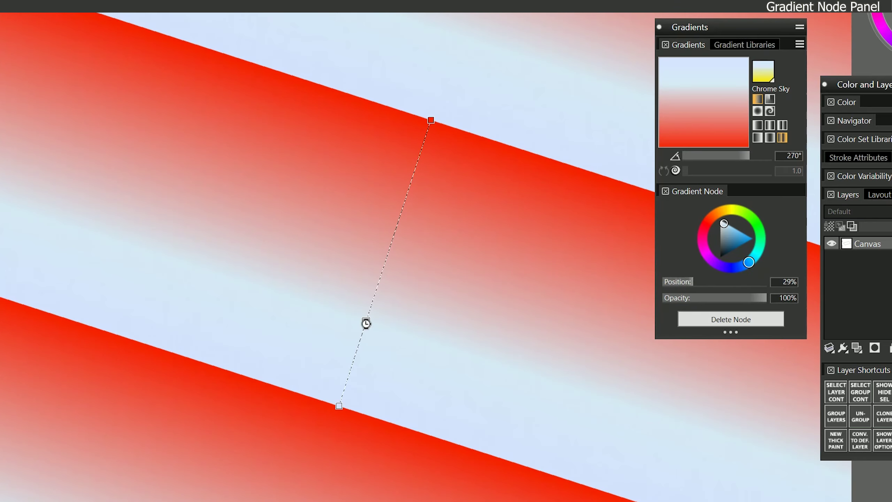
{"action": "left_click_drag", "start_coordinate": [707, 284], "coordinate": [688, 283]}
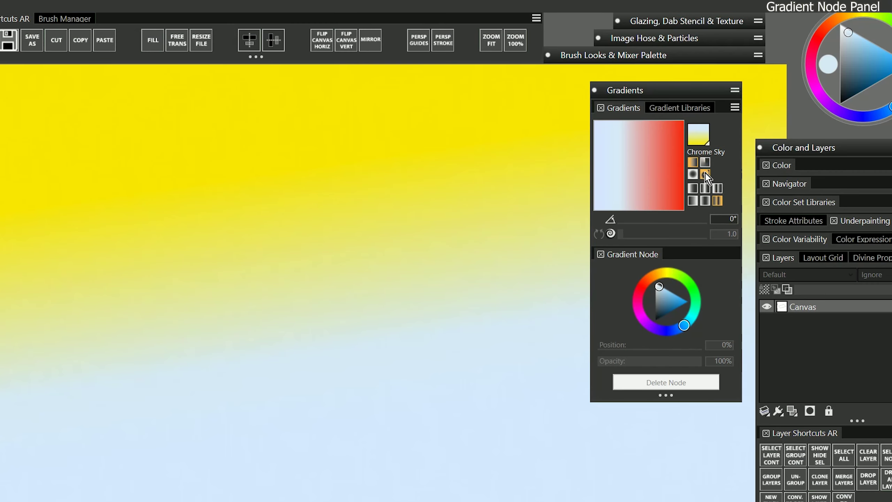
- Turn the Chrome Sky gradient into a spiral with a 29° angle and 14.5 spirality, and try drawing it across the canvas
{"action": "left_click", "coordinate": [706, 174]}
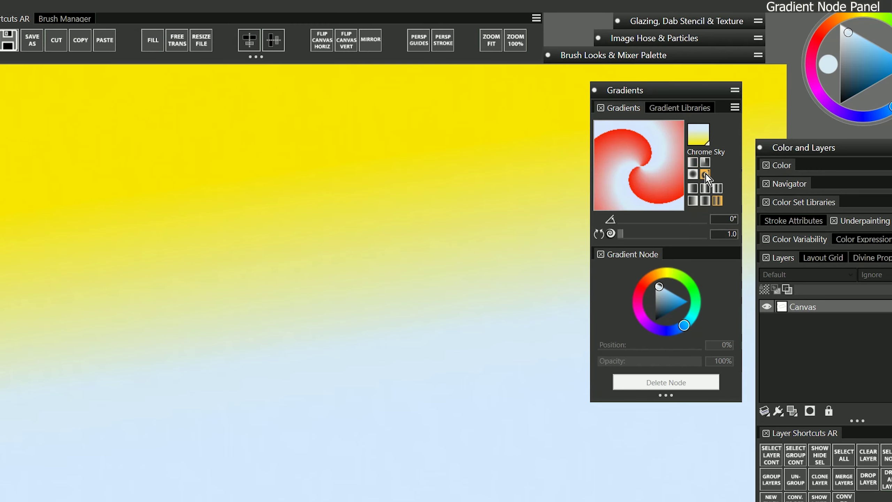
{"action": "left_click_drag", "start_coordinate": [620, 219], "coordinate": [667, 236]}
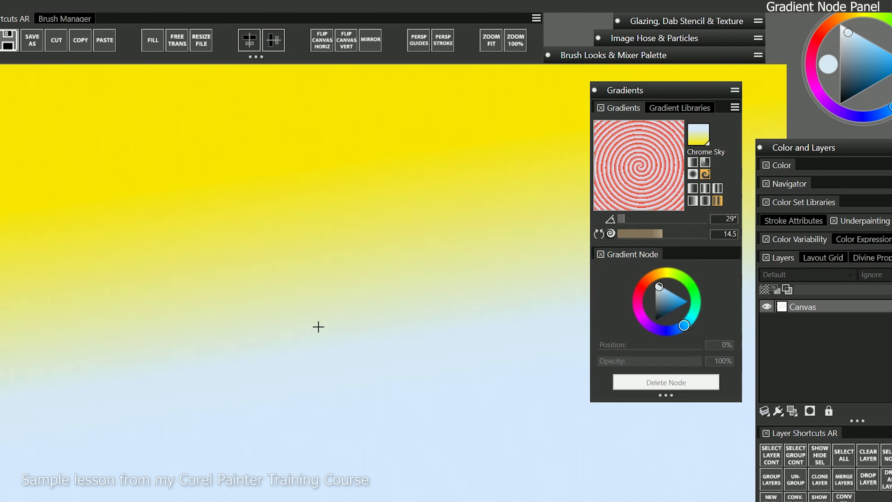
{"action": "left_click_drag", "start_coordinate": [282, 363], "coordinate": [387, 175]}
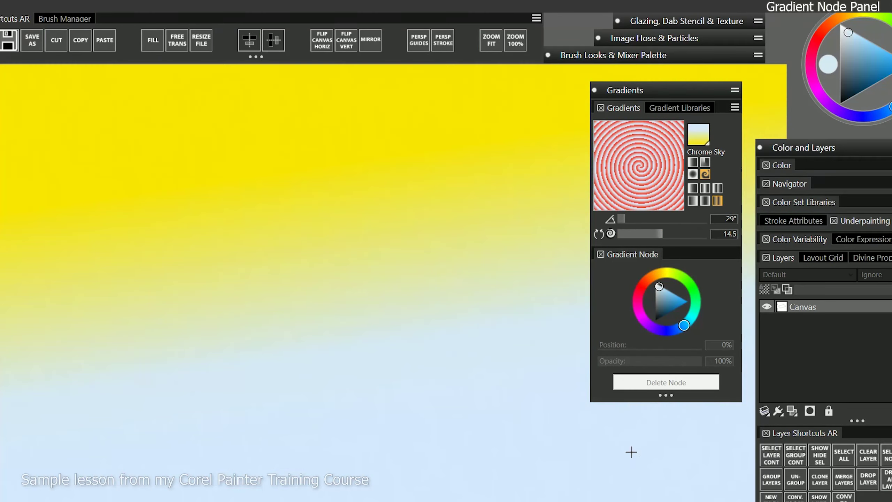
- Review the gradient commands for renaming, editing and saving, and the library controls including exporting a gradient library
{"action": "left_click", "coordinate": [734, 109]}
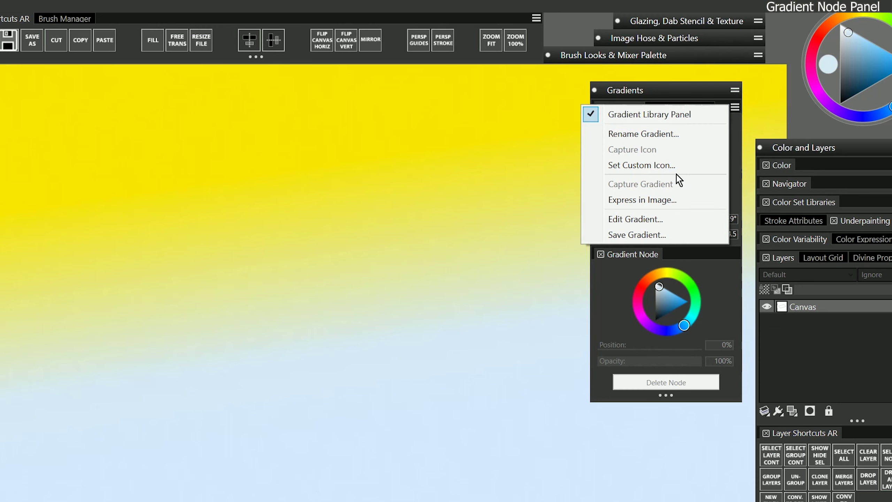
{"action": "left_click", "coordinate": [701, 90]}
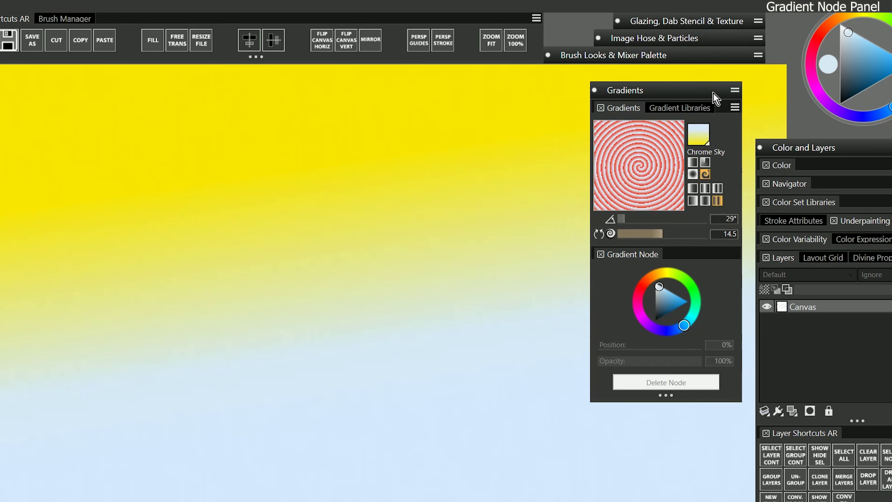
{"action": "left_click", "coordinate": [696, 109]}
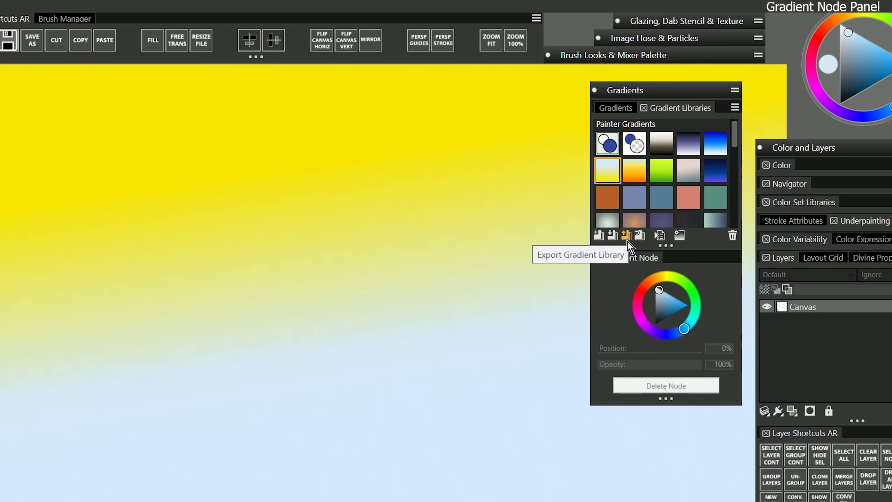
{"action": "left_click", "coordinate": [736, 107]}
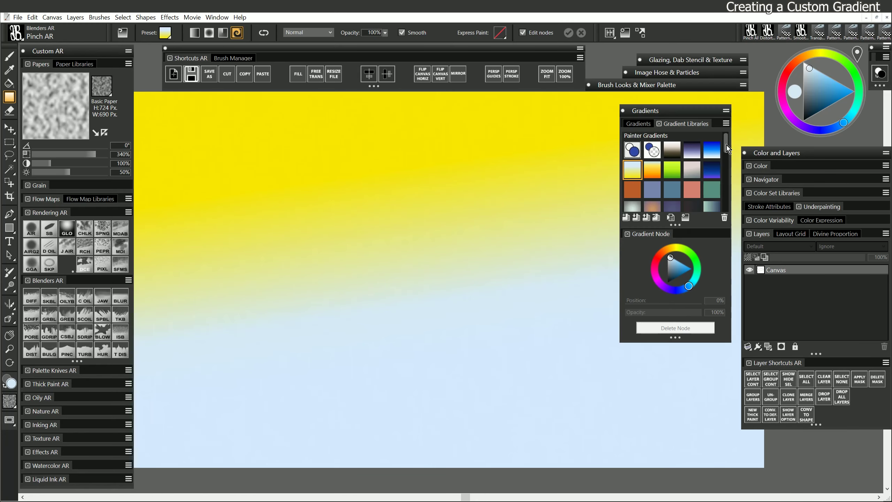
- Draw a nearly vertical, upward Orange Flame gradient mid-canvas and recolour its upper end node saturated red
{"action": "left_click", "coordinate": [655, 168]}
{"action": "left_click_drag", "start_coordinate": [394, 403], "coordinate": [400, 163]}
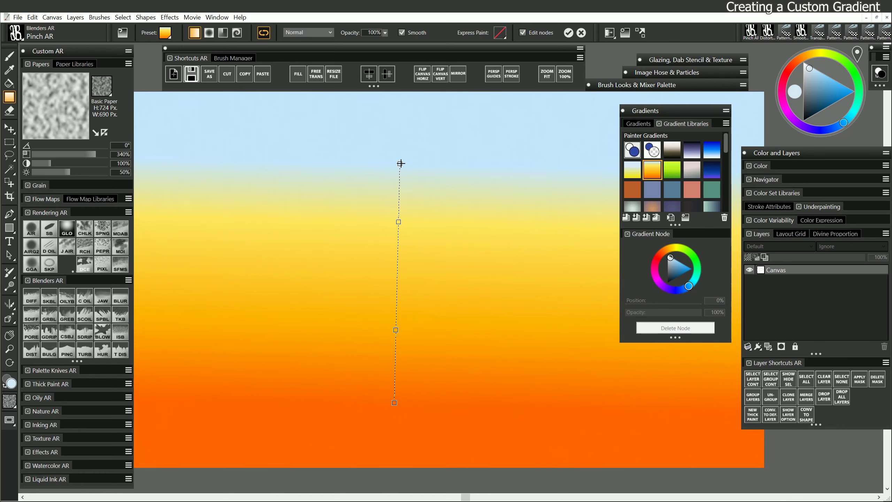
{"action": "left_click", "coordinate": [401, 163]}
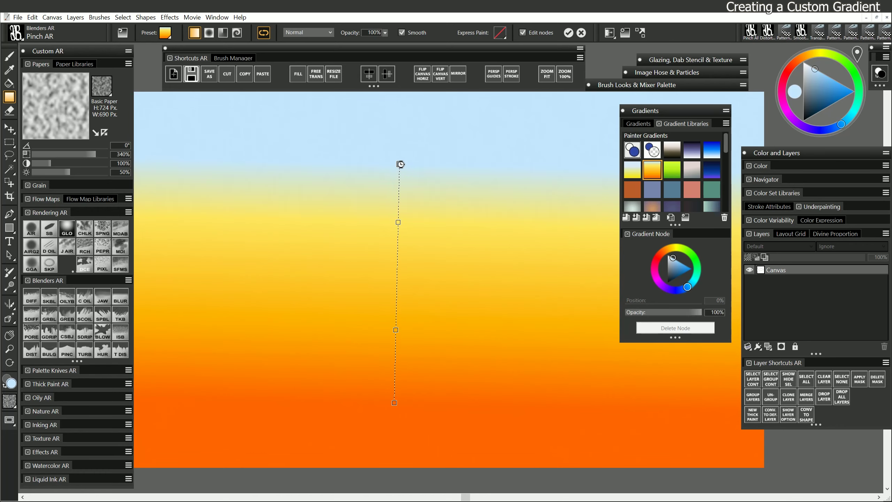
{"action": "left_click", "coordinate": [661, 254]}
{"action": "left_click_drag", "start_coordinate": [681, 259], "coordinate": [698, 275]}
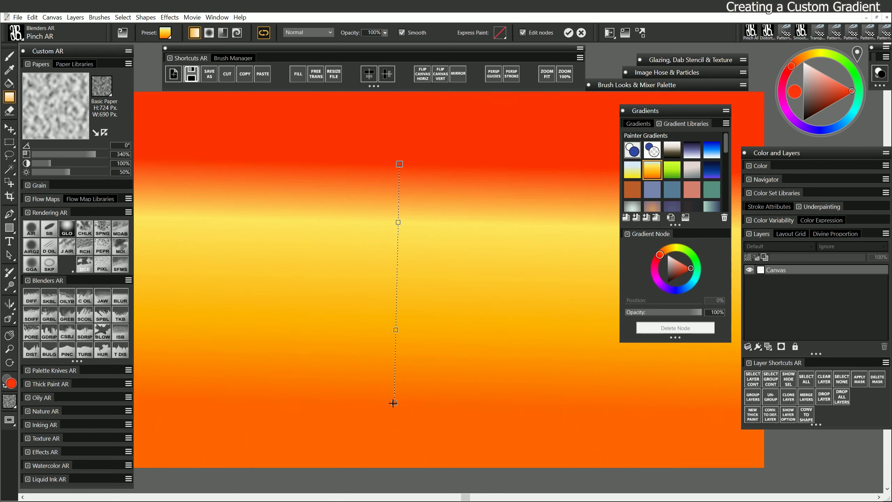
- Recolour the gradient's lower end node a very dark red and commit the fill to the canvas
{"action": "left_click", "coordinate": [393, 403]}
{"action": "left_click", "coordinate": [672, 280]}
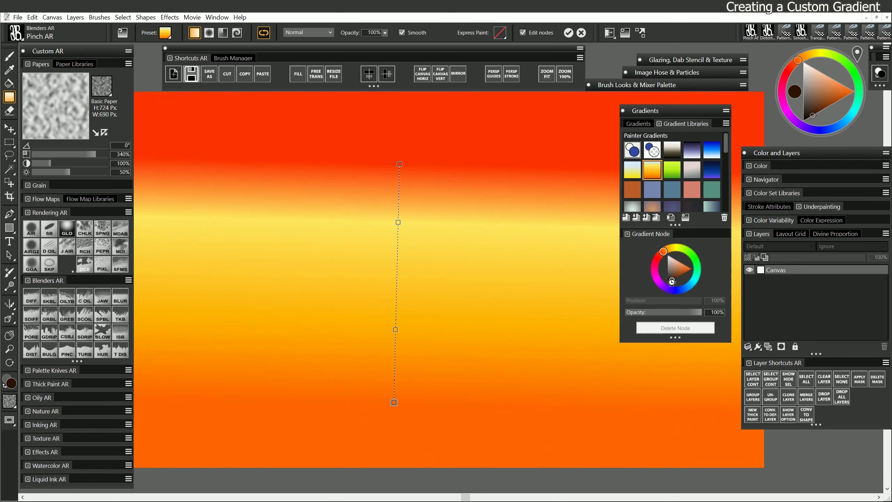
{"action": "left_click", "coordinate": [655, 266]}
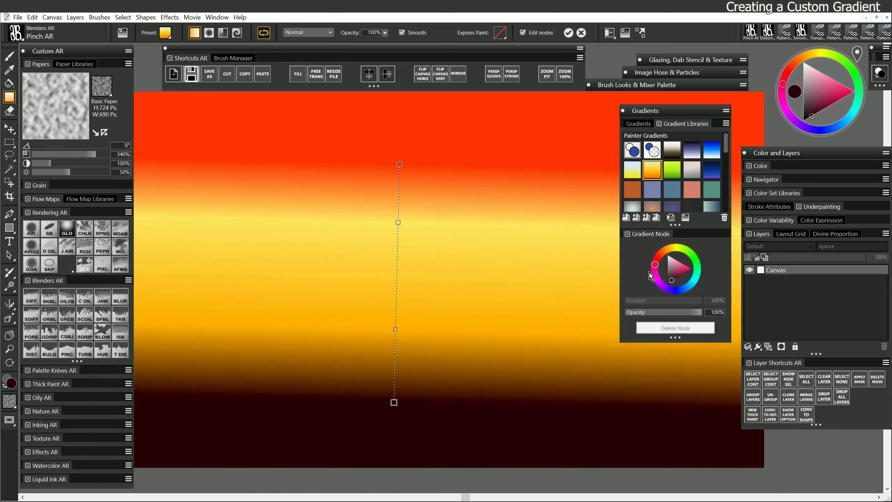
{"action": "left_click", "coordinate": [569, 32]}
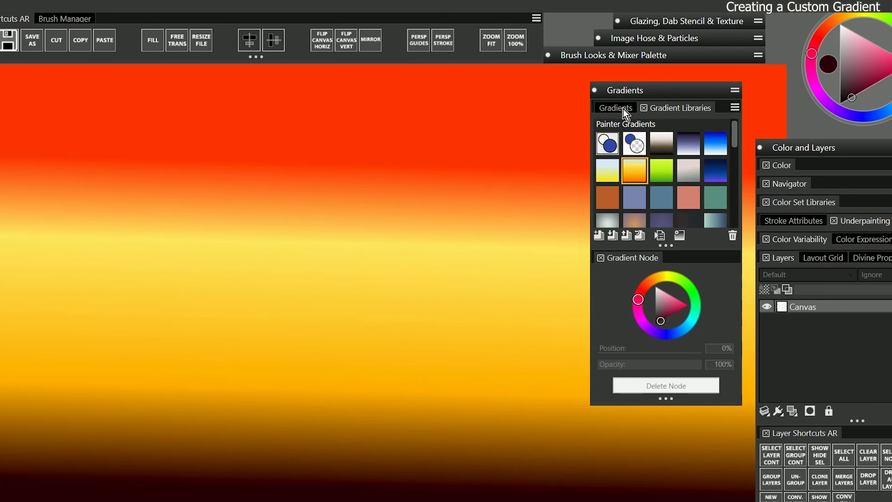
- Save the edited gradient as Dark Sunset and show it in the gradient library
{"action": "left_click", "coordinate": [639, 124]}
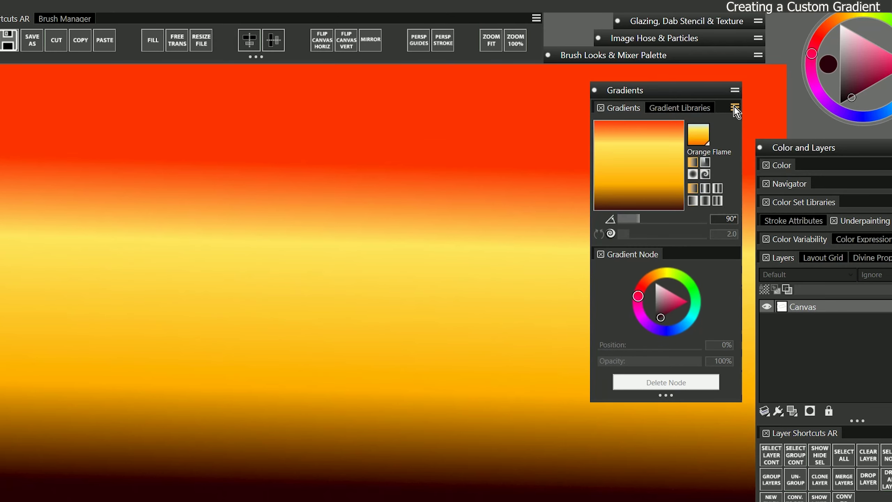
{"action": "left_click", "coordinate": [735, 108]}
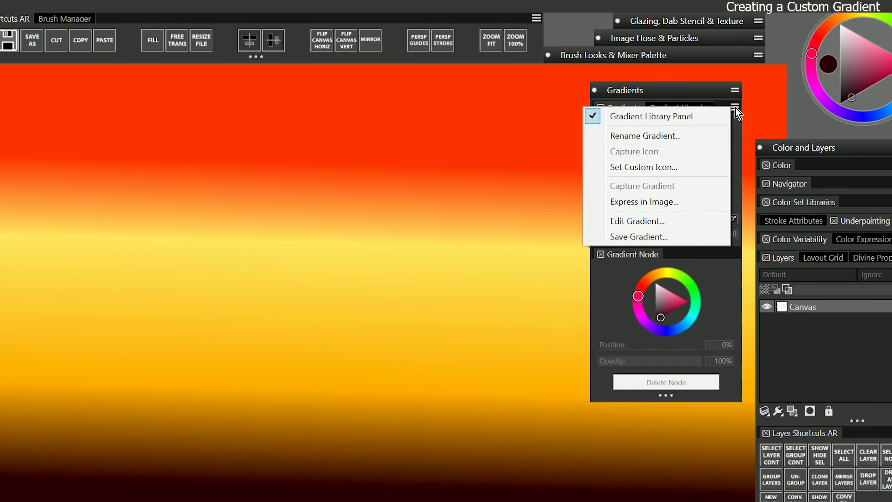
{"action": "left_click", "coordinate": [648, 236]}
{"action": "type", "text": "Dark Sunset"}
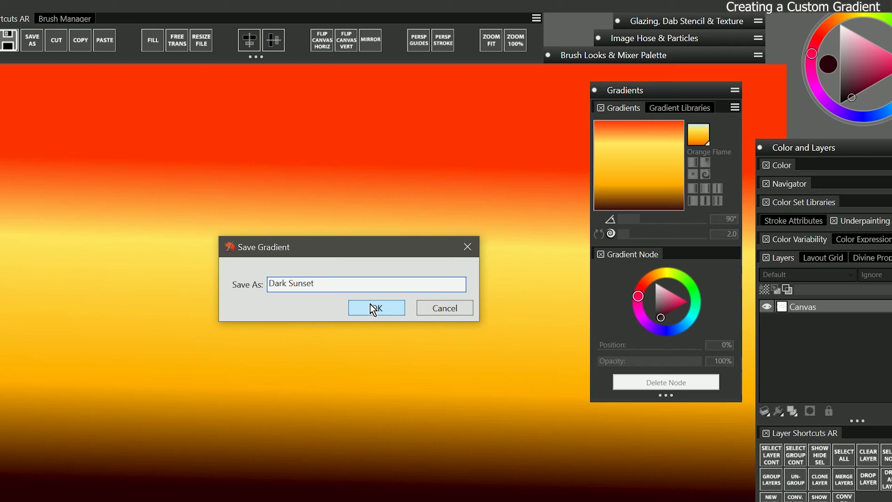
{"action": "left_click", "coordinate": [374, 307]}
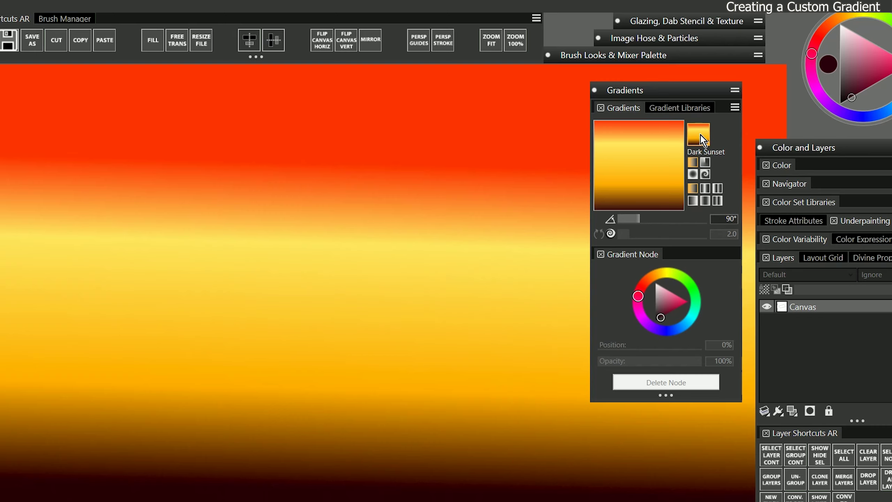
{"action": "left_click", "coordinate": [693, 110]}
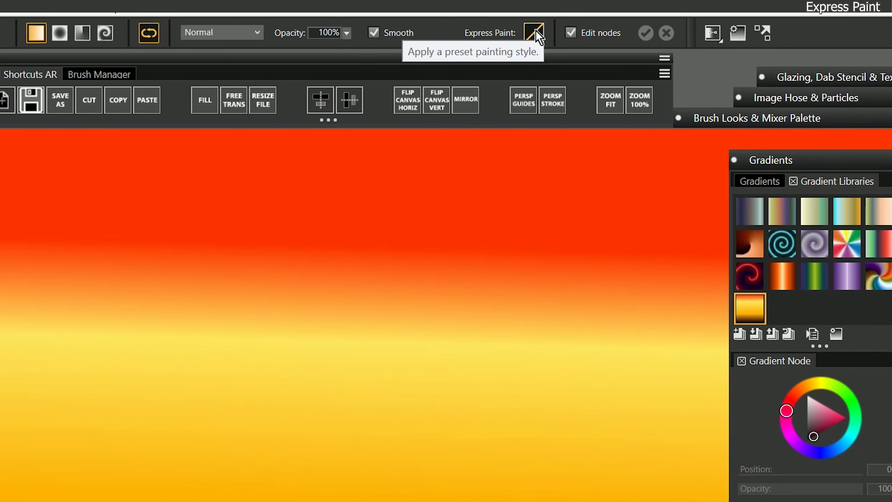
- Enable the Express Paint effect preview with the Jittery Strokes style and draw a nearly vertical Dark Sunset gradient over the canvas's full height
{"action": "left_click", "coordinate": [536, 33]}
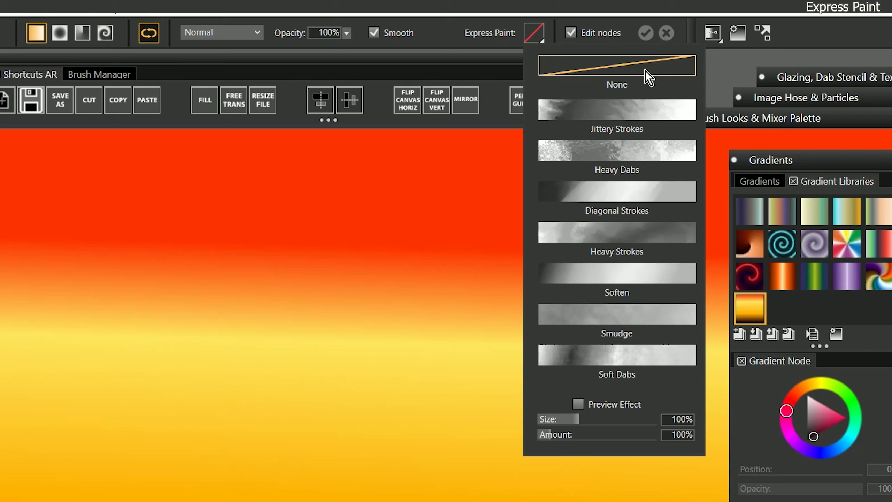
{"action": "left_click", "coordinate": [578, 405]}
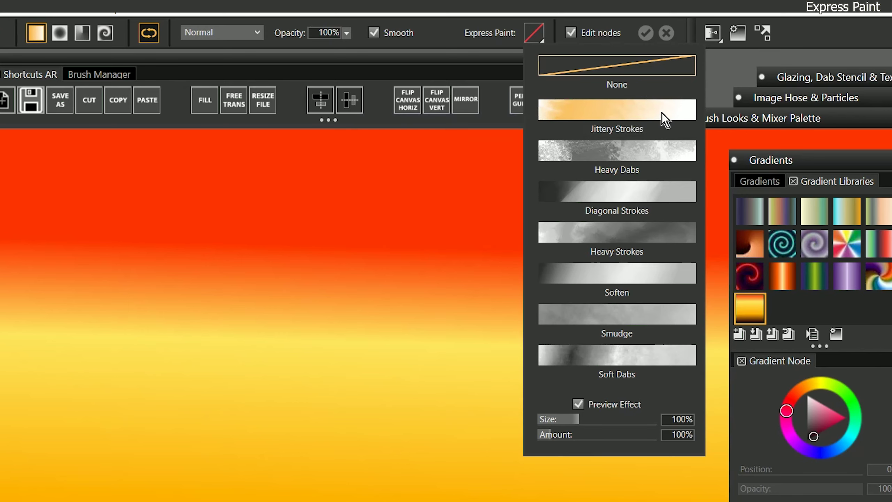
{"action": "left_click", "coordinate": [665, 113]}
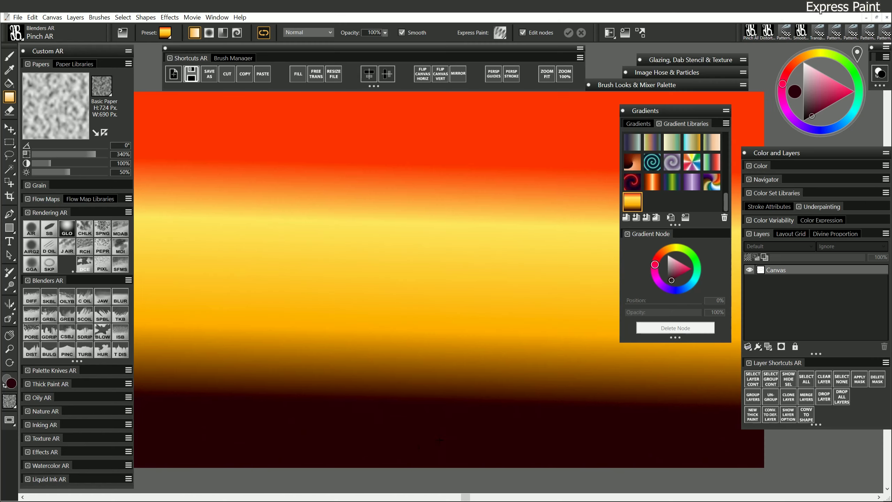
{"action": "mouse_move", "coordinate": [414, 453]}
{"action": "left_mouse_down"}
{"action": "mouse_move", "coordinate": [412, 219]}
{"action": "mouse_move", "coordinate": [423, 103]}
{"action": "left_mouse_up"}
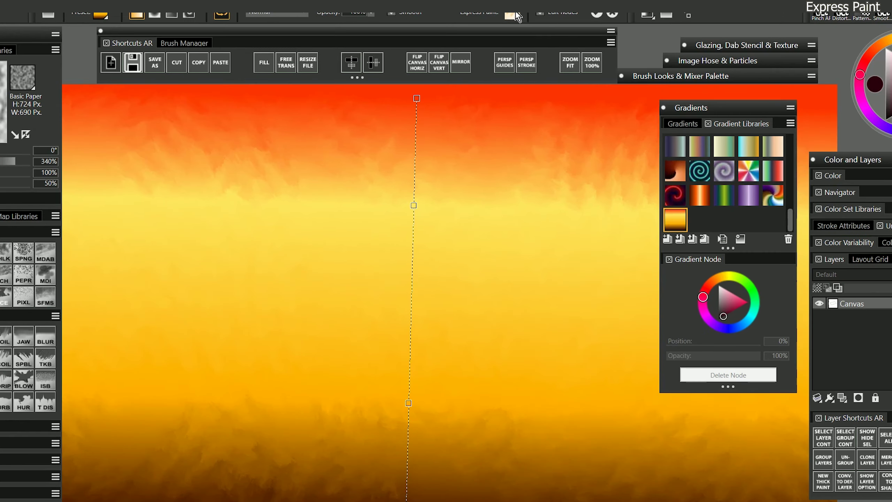
- Switch the Express Paint style to Heavy Dabs and move the gradient's upper end node downward
{"action": "left_click", "coordinate": [500, 32]}
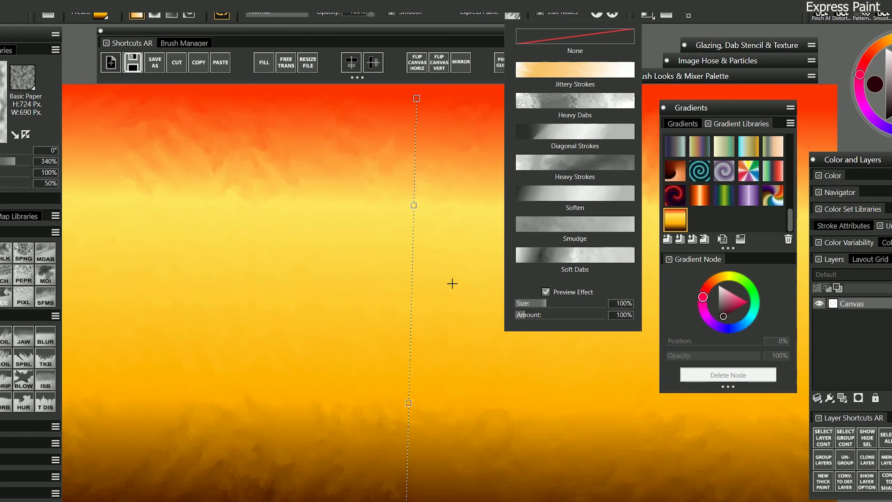
{"action": "left_click", "coordinate": [599, 101]}
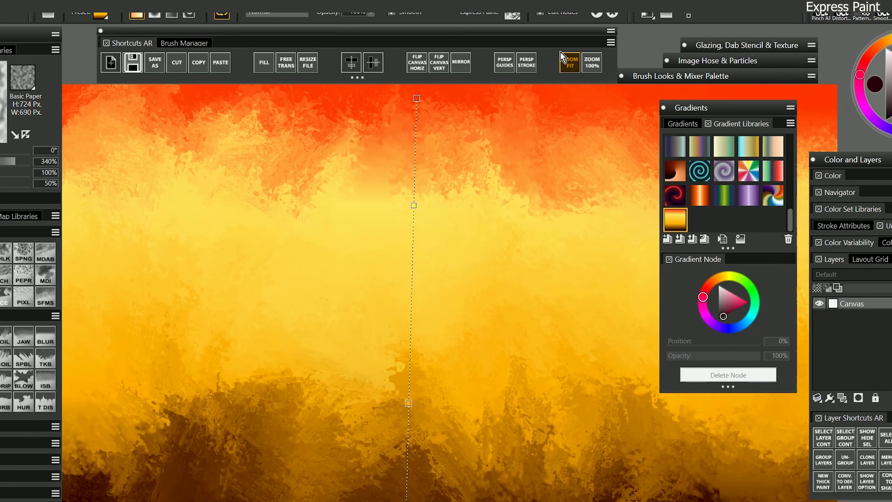
{"action": "left_click_drag", "start_coordinate": [416, 98], "coordinate": [411, 149]}
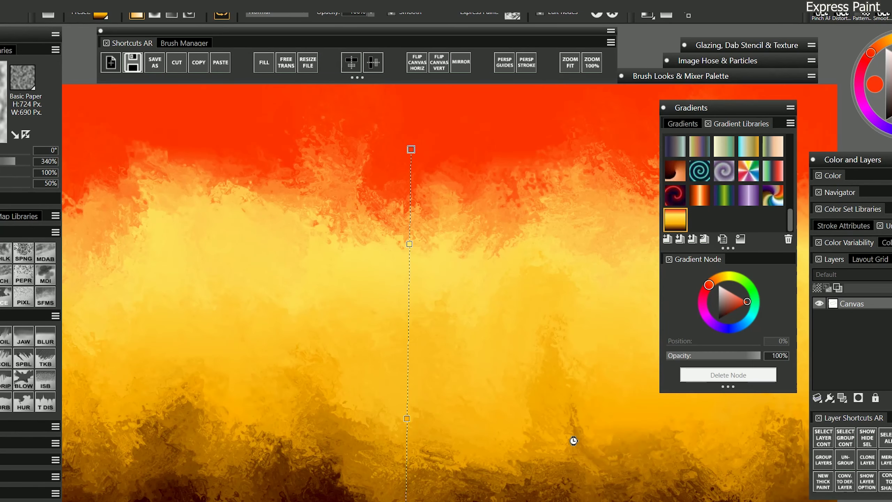
- Change the Express Paint style to Diagonal Strokes with size 195% and amount 674%
{"action": "left_click", "coordinate": [512, 15]}
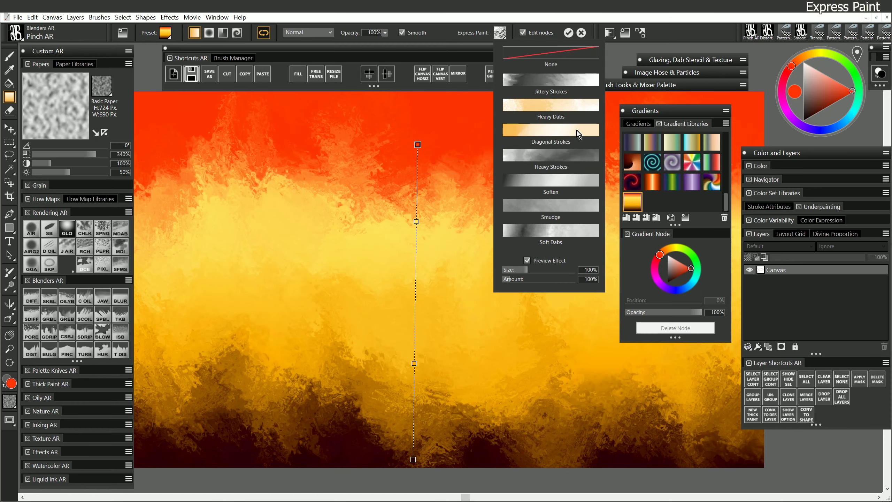
{"action": "left_click", "coordinate": [569, 128]}
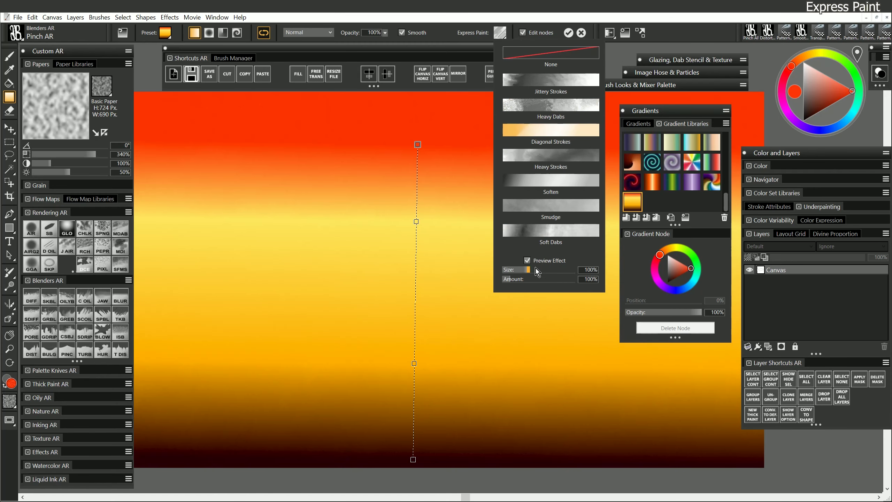
{"action": "left_click_drag", "start_coordinate": [536, 274], "coordinate": [544, 270]}
{"action": "left_click_drag", "start_coordinate": [554, 274], "coordinate": [560, 274]}
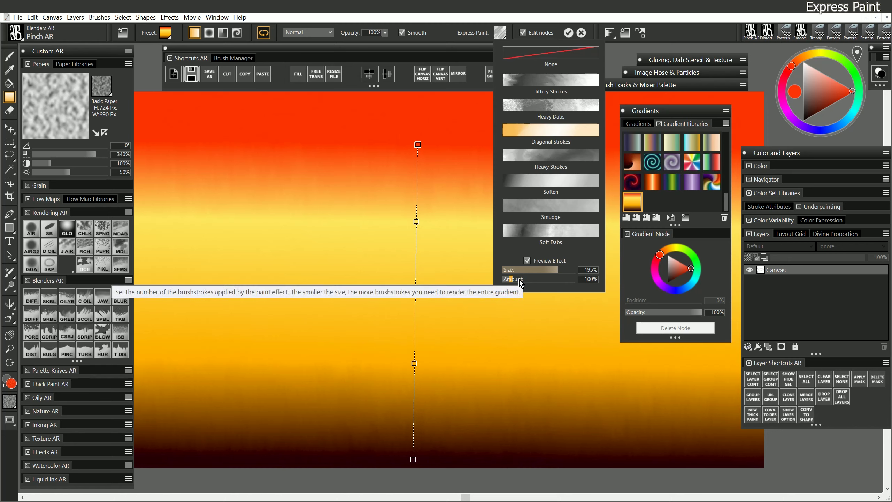
{"action": "left_click_drag", "start_coordinate": [520, 282], "coordinate": [526, 284]}
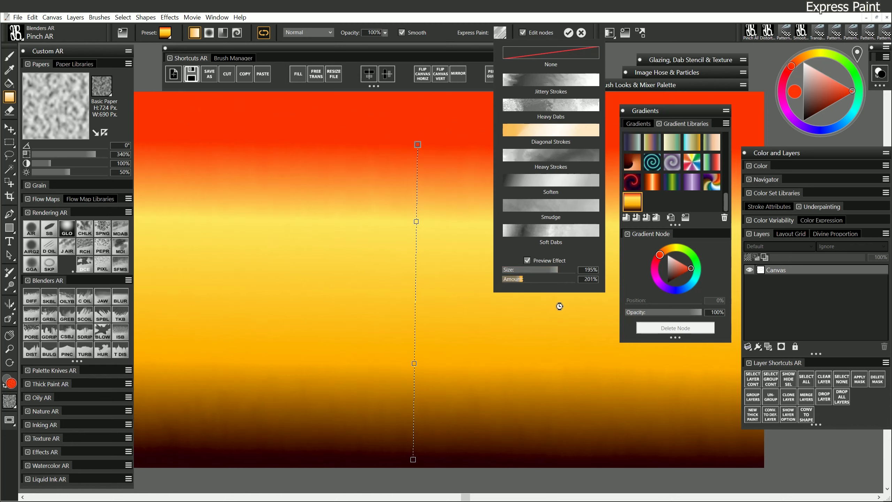
{"action": "left_click", "coordinate": [540, 280]}
{"action": "left_click", "coordinate": [568, 279]}
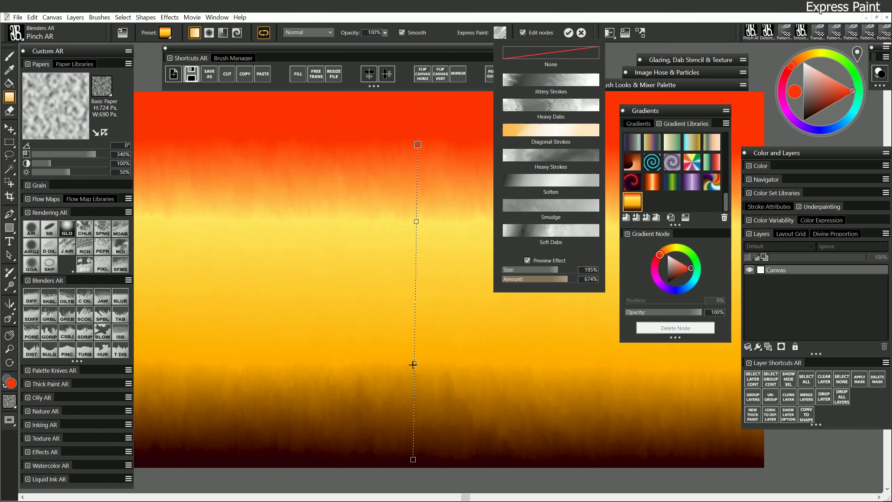
- Move the gradient's lower inner orange node up to position 43% and discard the fill
{"action": "left_click", "coordinate": [416, 278]}
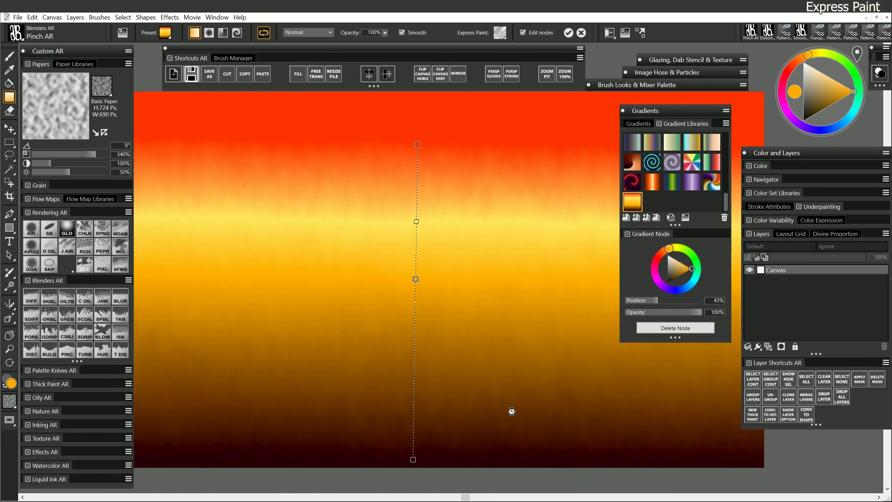
{"action": "key", "text": "Return"}
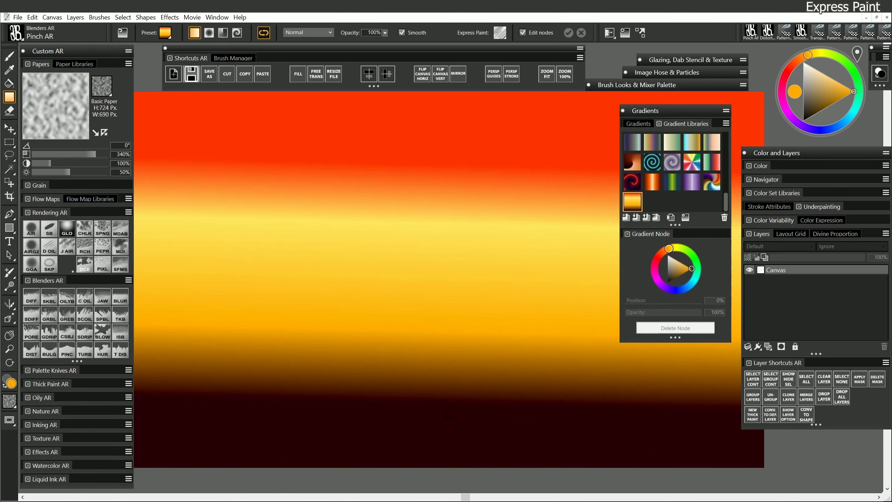
- Draw a shorter, nearly vertical Dark Sunset gradient upward mid-canvas and give it the Heavy Dabs Express Paint style
{"action": "left_click_drag", "start_coordinate": [442, 410], "coordinate": [437, 135]}
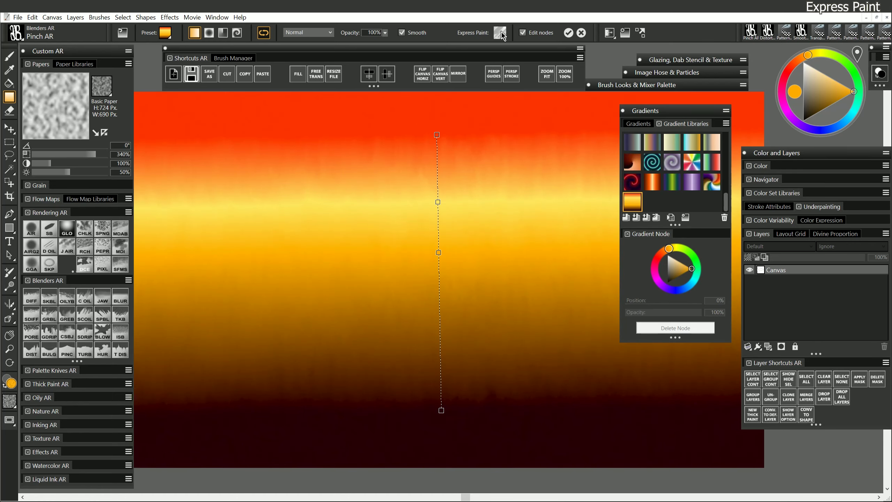
{"action": "left_click", "coordinate": [502, 34]}
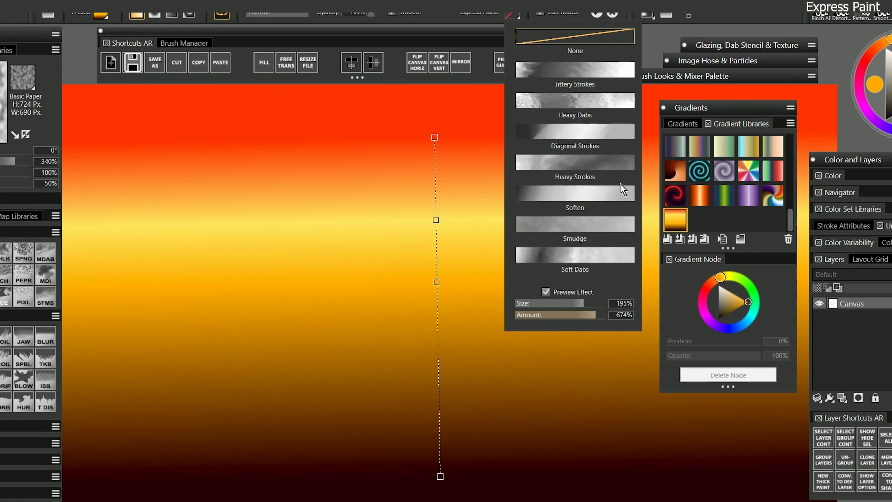
{"action": "left_click", "coordinate": [598, 95]}
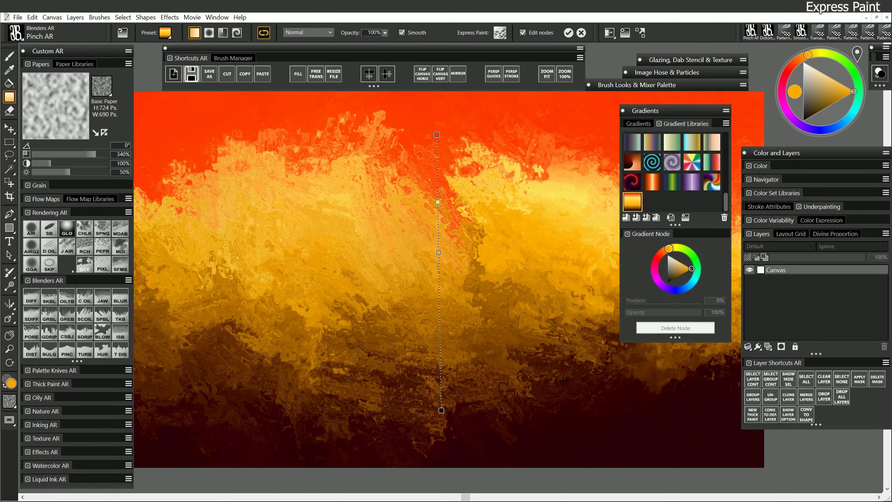
- Discard the Heavy Dabs fill and try smearing the sunset gradient on the canvas with the Coarse Smear Blender
{"action": "key", "text": "Escape"}
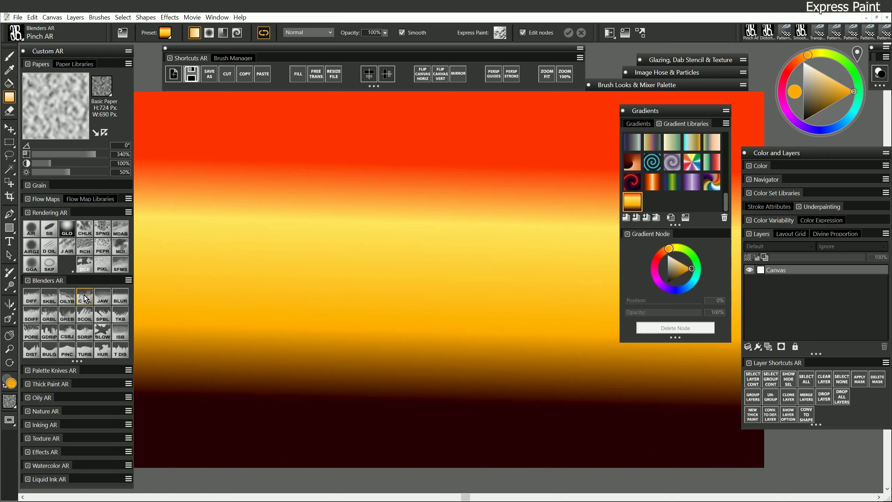
{"action": "left_click", "coordinate": [67, 334]}
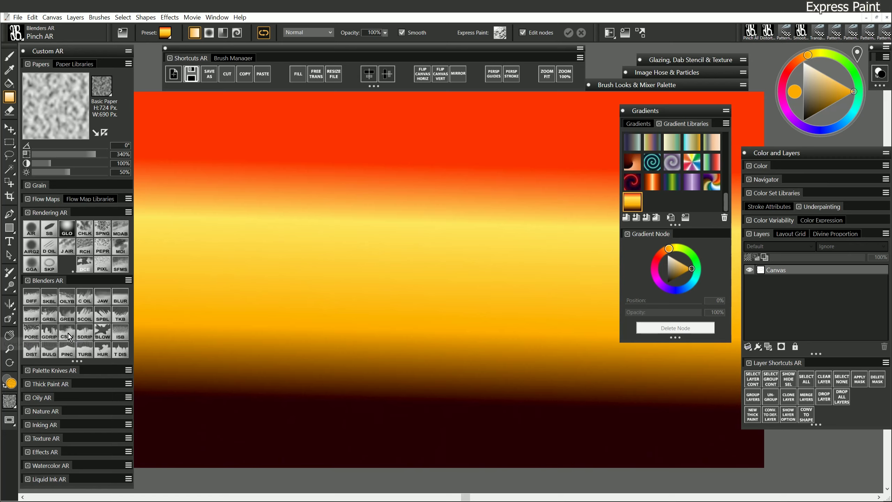
{"action": "mouse_move", "coordinate": [325, 188]}
{"action": "left_mouse_down"}
{"action": "mouse_move", "coordinate": [371, 245]}
{"action": "mouse_move", "coordinate": [390, 194]}
{"action": "mouse_move", "coordinate": [260, 178]}
{"action": "mouse_move", "coordinate": [175, 257]}
{"action": "mouse_move", "coordinate": [235, 370]}
{"action": "mouse_move", "coordinate": [276, 383]}
{"action": "mouse_move", "coordinate": [443, 371]}
{"action": "mouse_move", "coordinate": [566, 392]}
{"action": "mouse_move", "coordinate": [621, 335]}
{"action": "mouse_move", "coordinate": [504, 156]}
{"action": "mouse_move", "coordinate": [593, 224]}
{"action": "mouse_move", "coordinate": [387, 165]}
{"action": "mouse_move", "coordinate": [270, 277]}
{"action": "mouse_move", "coordinate": [451, 316]}
{"action": "mouse_move", "coordinate": [530, 381]}
{"action": "mouse_move", "coordinate": [687, 404]}
{"action": "left_mouse_up"}
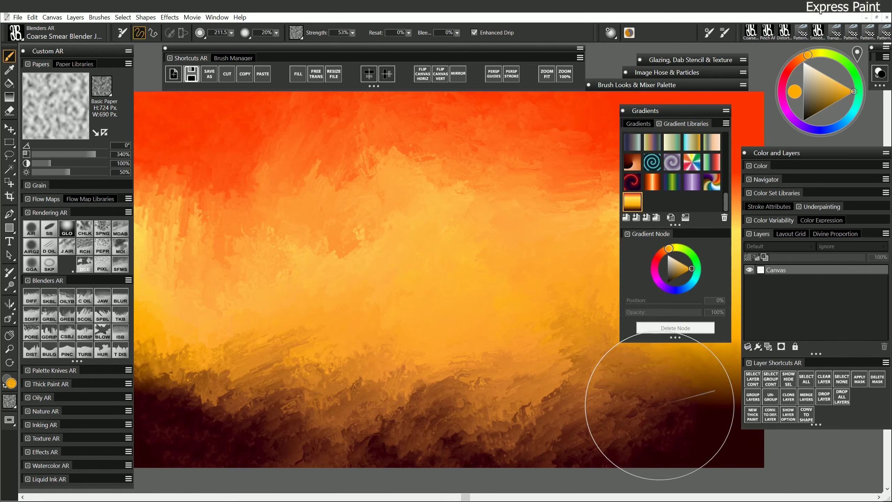
{"action": "key", "text": "ctrl+z"}
{"action": "mouse_move", "coordinate": [250, 245]}
{"action": "left_mouse_down"}
{"action": "mouse_move", "coordinate": [361, 269]}
{"action": "mouse_move", "coordinate": [293, 303]}
{"action": "mouse_move", "coordinate": [325, 360]}
{"action": "mouse_move", "coordinate": [558, 390]}
{"action": "mouse_move", "coordinate": [505, 227]}
{"action": "mouse_move", "coordinate": [575, 248]}
{"action": "mouse_move", "coordinate": [643, 406]}
{"action": "left_mouse_up"}
{"action": "key", "text": "ctrl+z"}
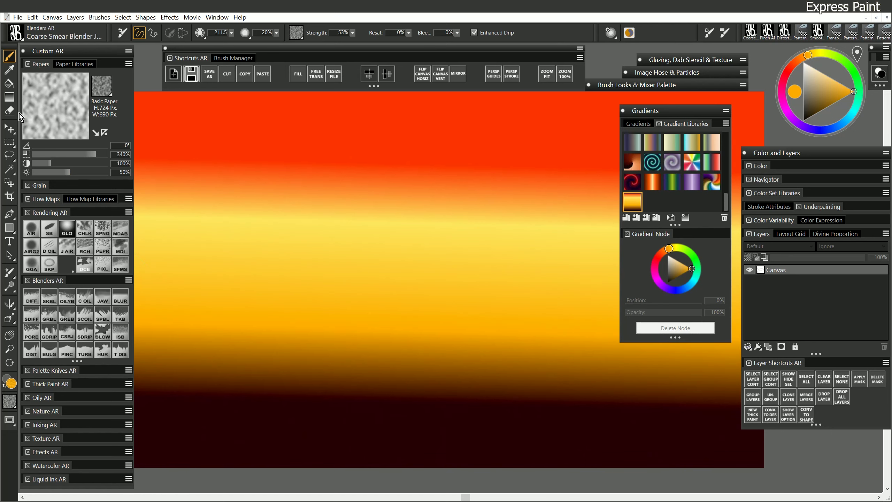
- Draw a nearly vertical Dark Sunset gradient upward mid-canvas and enable the Express Paint effect preview at 100% size and amount
{"action": "key", "text": "g"}
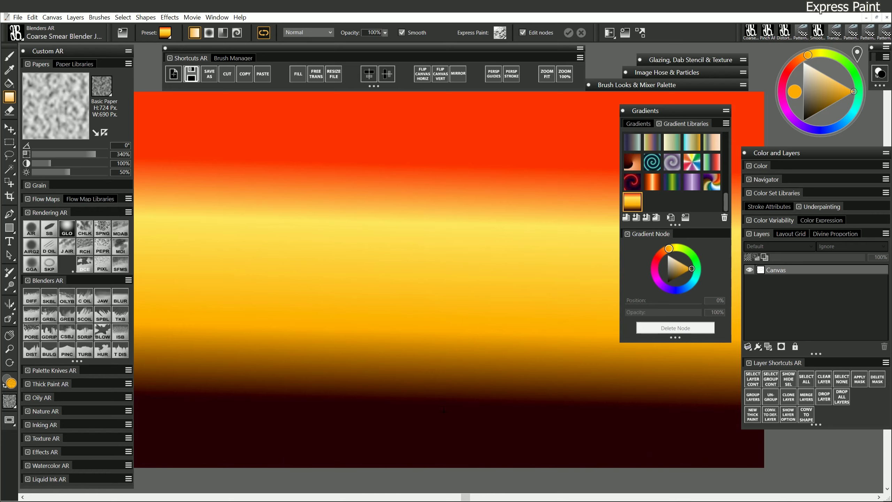
{"action": "left_click_drag", "start_coordinate": [444, 411], "coordinate": [441, 118]}
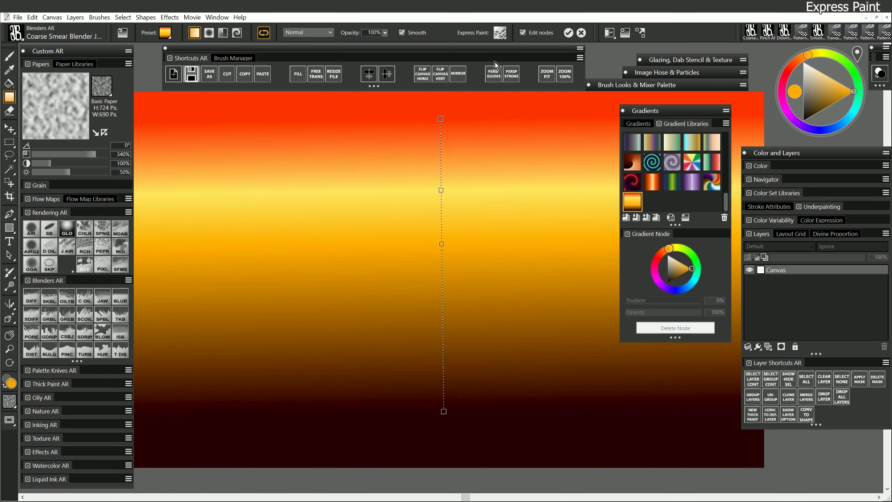
{"action": "left_click", "coordinate": [500, 32]}
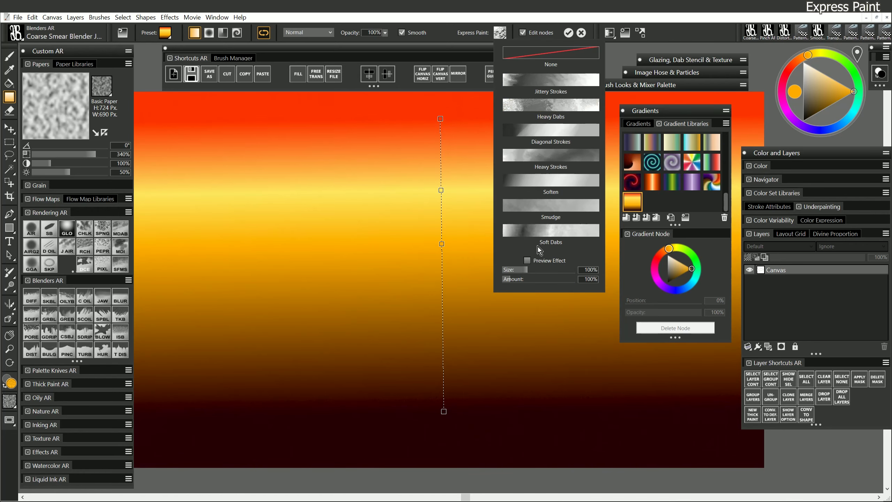
{"action": "left_click", "coordinate": [527, 260]}
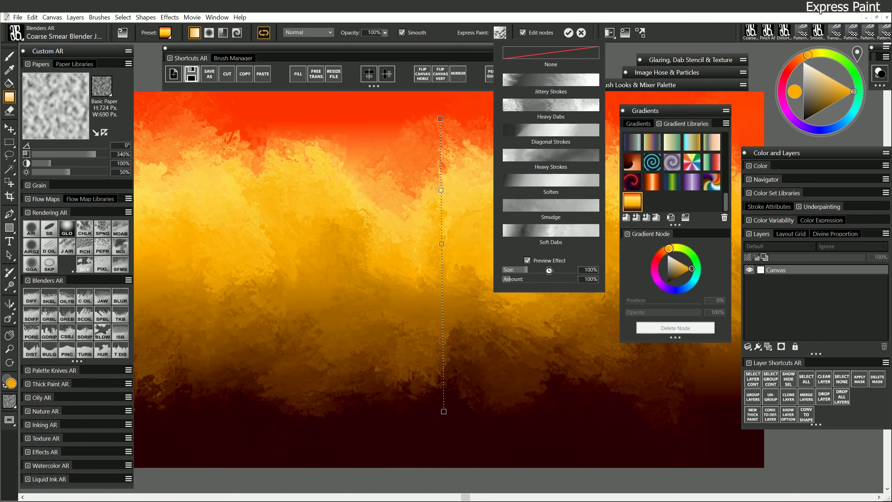
- Lower the gradient's yellow inner node to position 52% and the orange inner node to 87%, and commit the fill
{"action": "left_click_drag", "start_coordinate": [441, 191], "coordinate": [442, 229]}
{"action": "left_click_drag", "start_coordinate": [445, 313], "coordinate": [443, 313]}
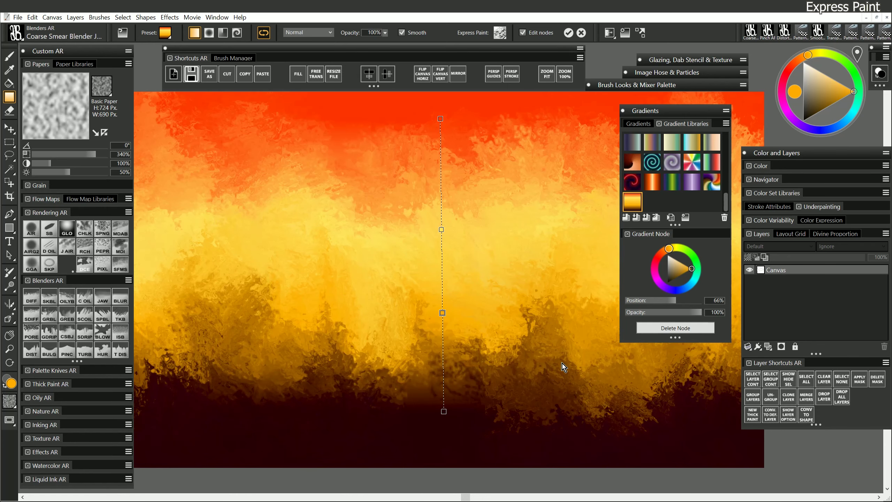
{"action": "left_click_drag", "start_coordinate": [441, 229], "coordinate": [442, 271]}
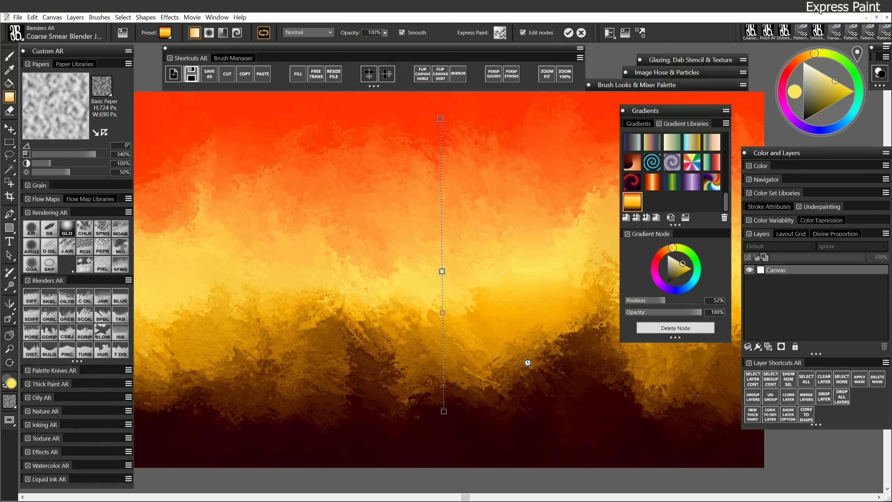
{"action": "left_click_drag", "start_coordinate": [442, 312], "coordinate": [443, 373]}
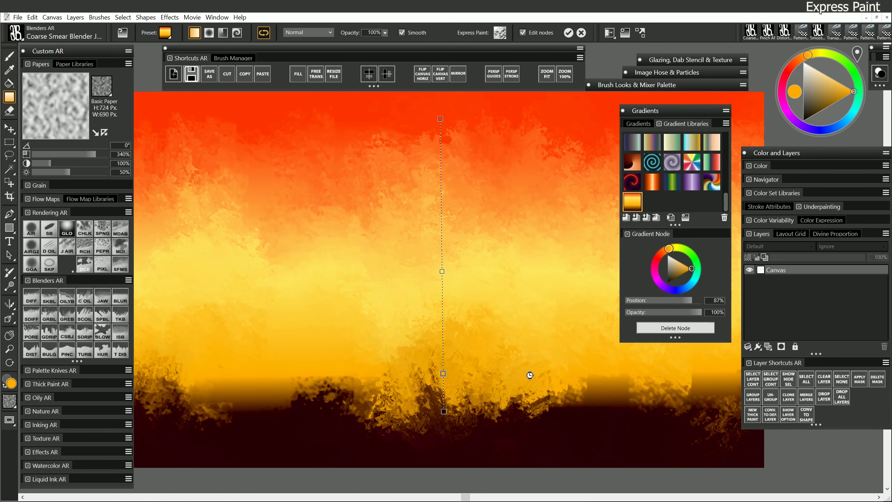
{"action": "left_click", "coordinate": [568, 33]}
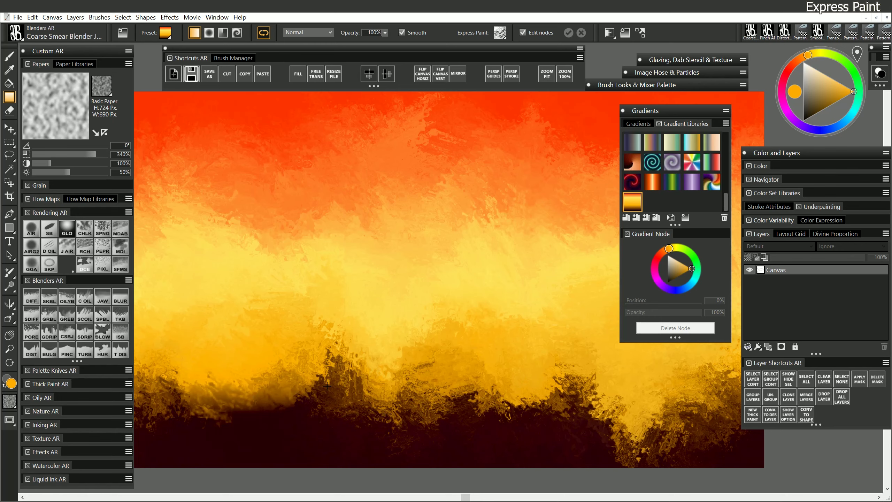
- Paint an upright dark shape beside the dark foliage on the canvas's lower left, using Oily Bristles and a sampled dark brown
{"action": "left_click", "coordinate": [49, 402]}
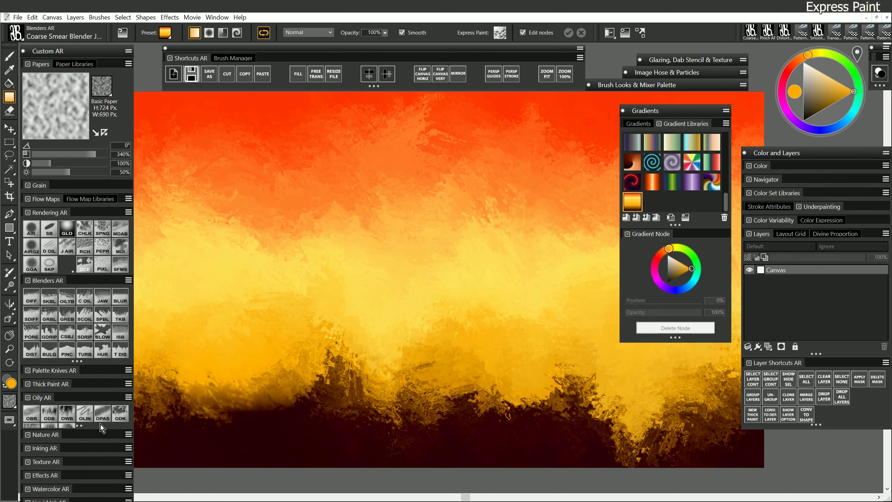
{"action": "left_click", "coordinate": [33, 415]}
{"action": "left_click", "coordinate": [9, 56]}
{"action": "left_click", "coordinate": [320, 398], "text": "alt"}
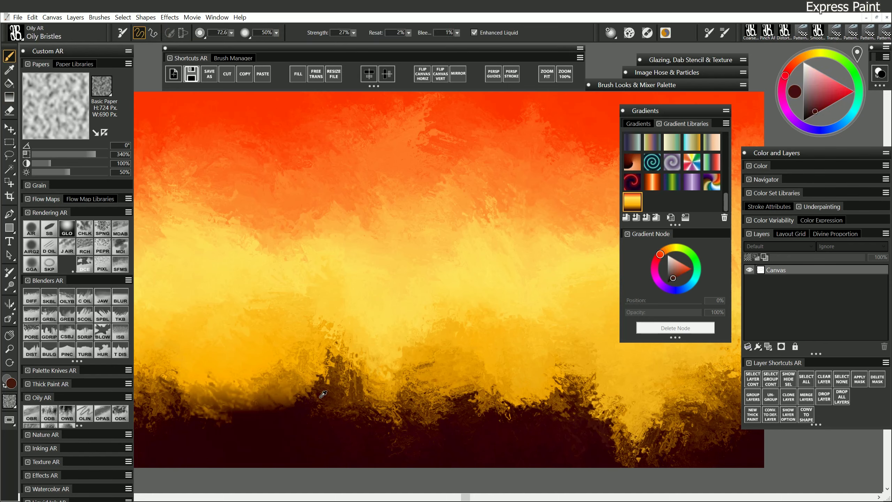
{"action": "left_click", "coordinate": [320, 398], "text": "alt"}
{"action": "mouse_move", "coordinate": [280, 362]}
{"action": "left_mouse_down"}
{"action": "mouse_move", "coordinate": [272, 345]}
{"action": "mouse_move", "coordinate": [284, 359]}
{"action": "mouse_move", "coordinate": [261, 363]}
{"action": "mouse_move", "coordinate": [284, 373]}
{"action": "mouse_move", "coordinate": [290, 400]}
{"action": "mouse_move", "coordinate": [261, 395]}
{"action": "mouse_move", "coordinate": [268, 408]}
{"action": "mouse_move", "coordinate": [305, 402]}
{"action": "mouse_move", "coordinate": [350, 427]}
{"action": "mouse_move", "coordinate": [283, 403]}
{"action": "left_mouse_up"}
{"action": "left_click", "coordinate": [337, 438], "text": "alt"}
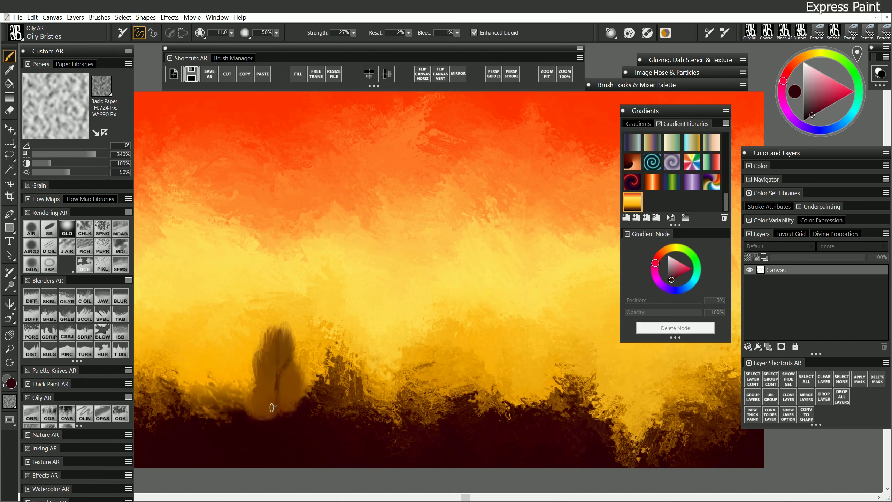
- Brush highlights onto the dark shape's right side with yellow sampled from the sky
{"action": "left_click", "coordinate": [332, 311], "text": "alt"}
{"action": "left_click_drag", "start_coordinate": [295, 345], "coordinate": [305, 352]}
{"action": "left_click_drag", "start_coordinate": [289, 351], "coordinate": [282, 383]}
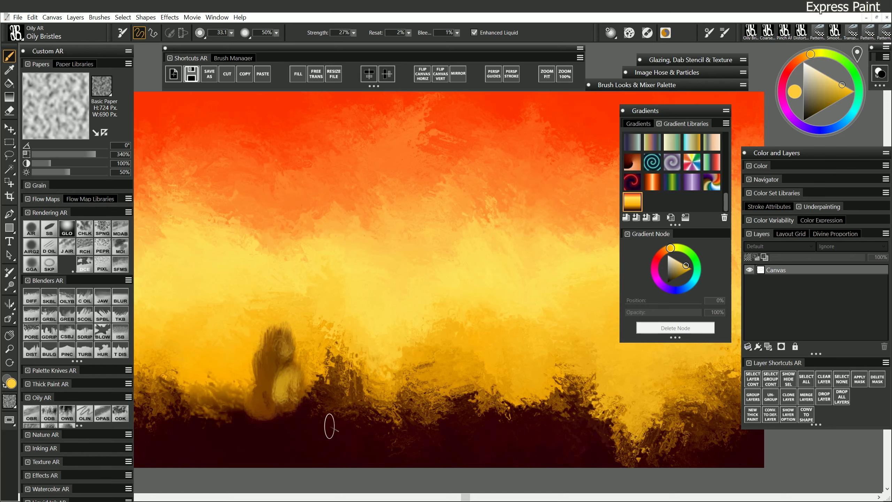
- Paint a brown ground band along the canvas's lower edge and darken it and the upright shape with sampled dark brown
{"action": "mouse_move", "coordinate": [180, 438]}
{"action": "left_mouse_down"}
{"action": "mouse_move", "coordinate": [429, 433]}
{"action": "mouse_move", "coordinate": [522, 446]}
{"action": "left_mouse_up"}
{"action": "mouse_move", "coordinate": [604, 453]}
{"action": "left_mouse_down"}
{"action": "mouse_move", "coordinate": [738, 439]}
{"action": "mouse_move", "coordinate": [354, 454]}
{"action": "mouse_move", "coordinate": [135, 437]}
{"action": "mouse_move", "coordinate": [629, 455]}
{"action": "left_mouse_up"}
{"action": "left_click", "coordinate": [317, 414], "text": "alt"}
{"action": "left_click_drag", "start_coordinate": [259, 408], "coordinate": [691, 456]}
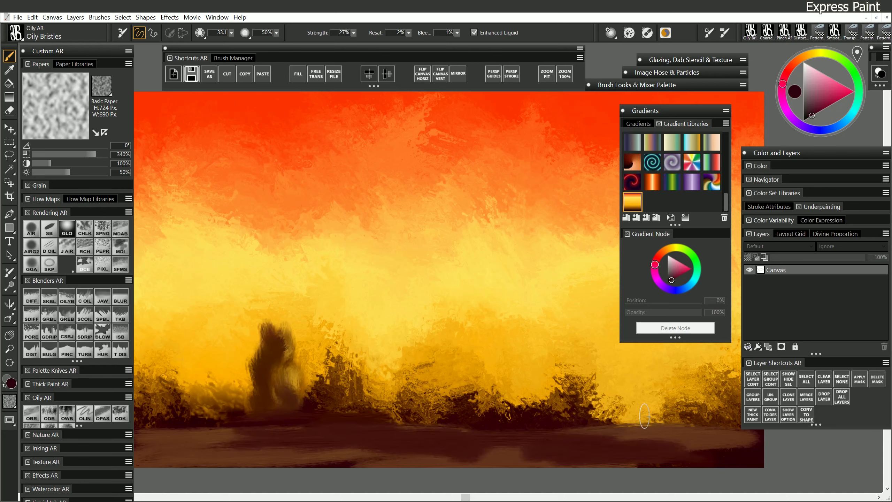
- Make a wide rectangular selection in the middle of the sky and fill it with a vertical Dark Sunset gradient
{"action": "left_click", "coordinate": [9, 142]}
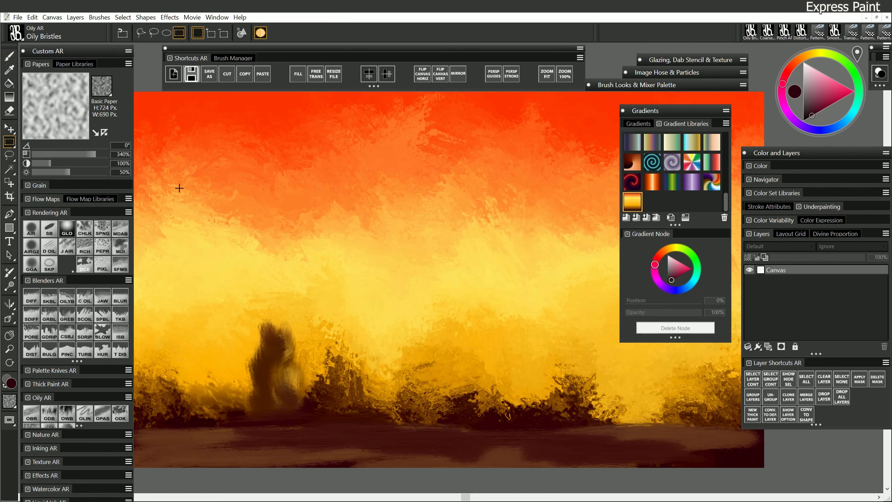
{"action": "left_click_drag", "start_coordinate": [267, 171], "coordinate": [560, 285]}
{"action": "left_click", "coordinate": [9, 97]}
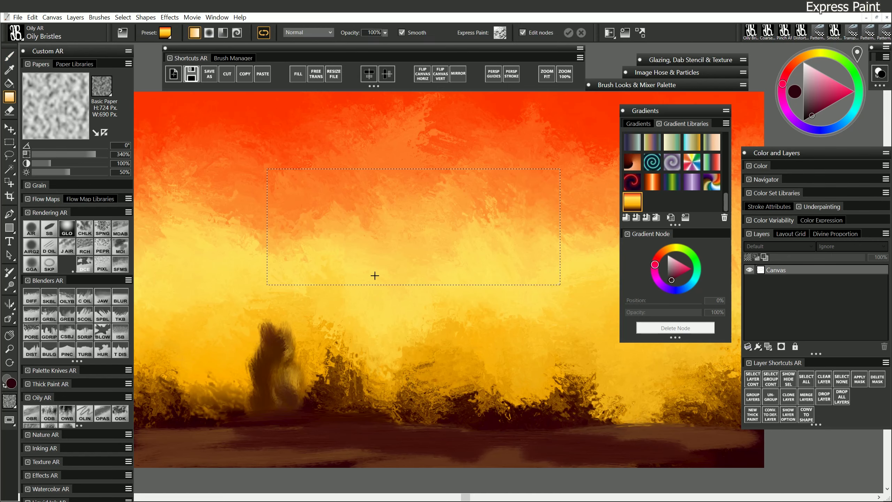
{"action": "left_click_drag", "start_coordinate": [428, 284], "coordinate": [429, 171]}
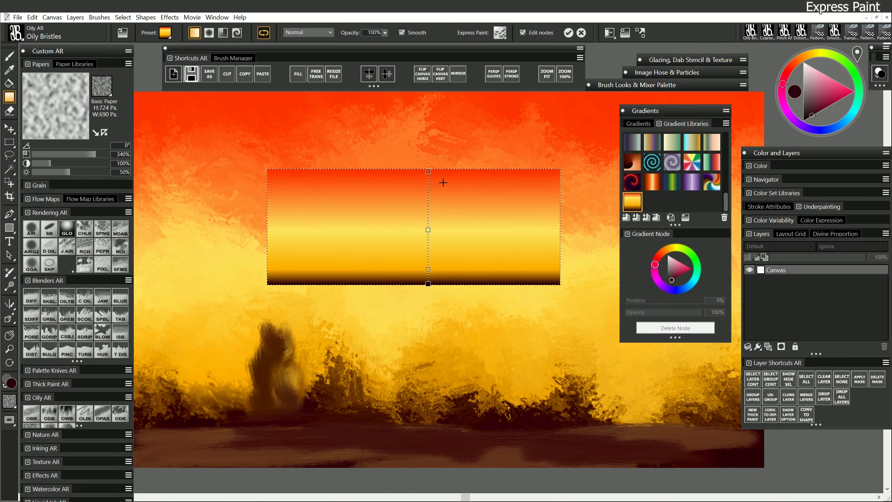
- Change the selection's fill to the purple, teal and green gradient with the Express Paint effect and commit it
{"action": "left_click", "coordinate": [671, 183]}
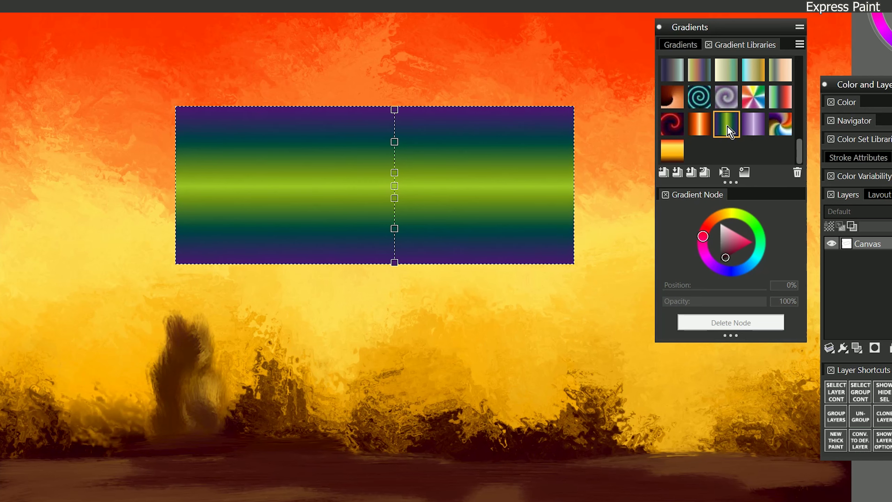
{"action": "left_click", "coordinate": [492, 3]}
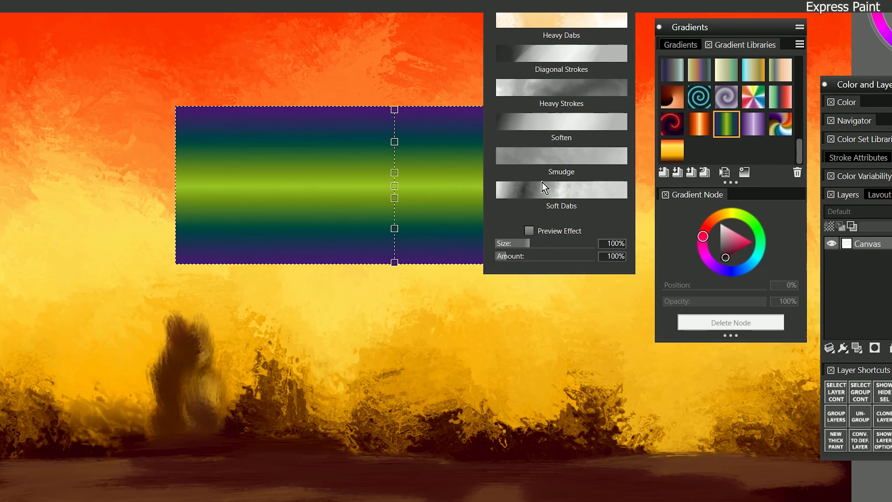
{"action": "left_click", "coordinate": [529, 229]}
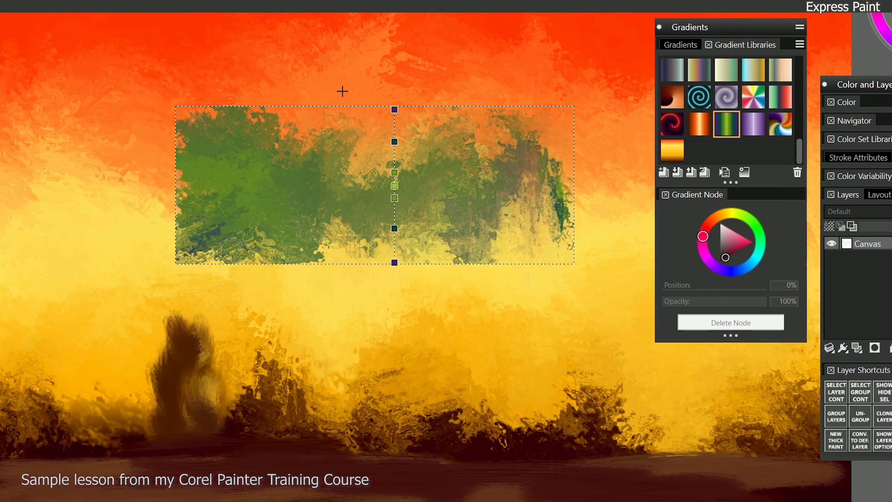
{"action": "left_click", "coordinate": [594, 373]}
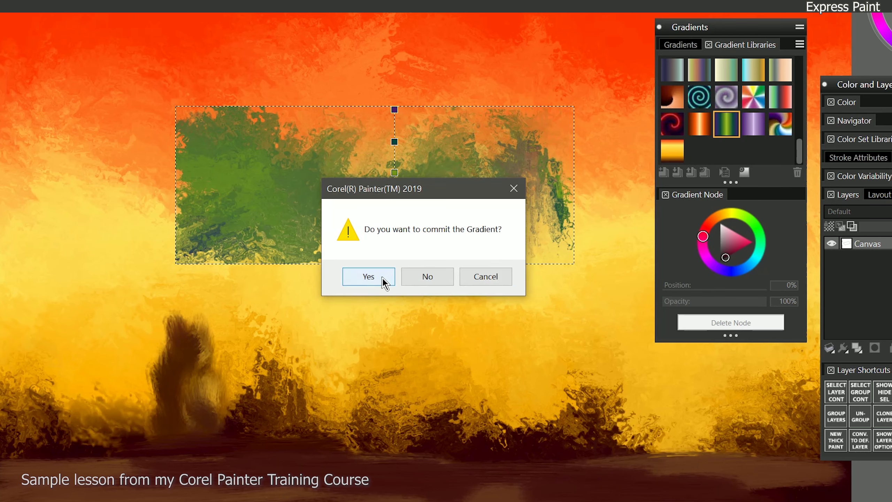
{"action": "left_click", "coordinate": [369, 277]}
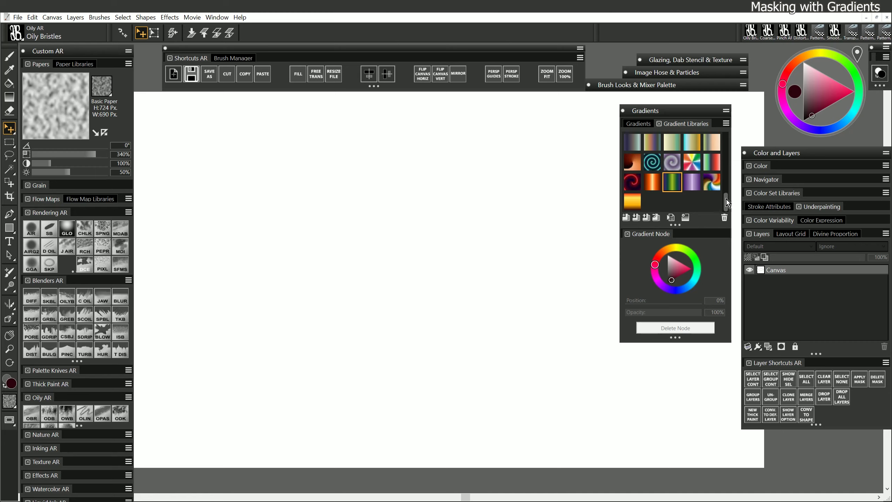
- Fill the blank canvas with the light blue to yellow gradient and add a new layer
{"action": "left_click_drag", "start_coordinate": [727, 200], "coordinate": [724, 138]}
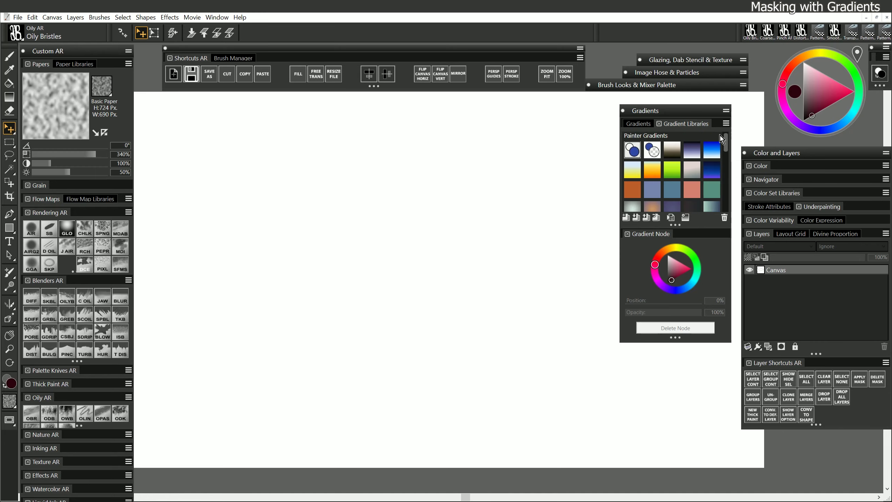
{"action": "left_click", "coordinate": [634, 171]}
{"action": "key", "text": "ctrl+f"}
{"action": "key", "text": "Return"}
{"action": "left_click", "coordinate": [768, 345]}
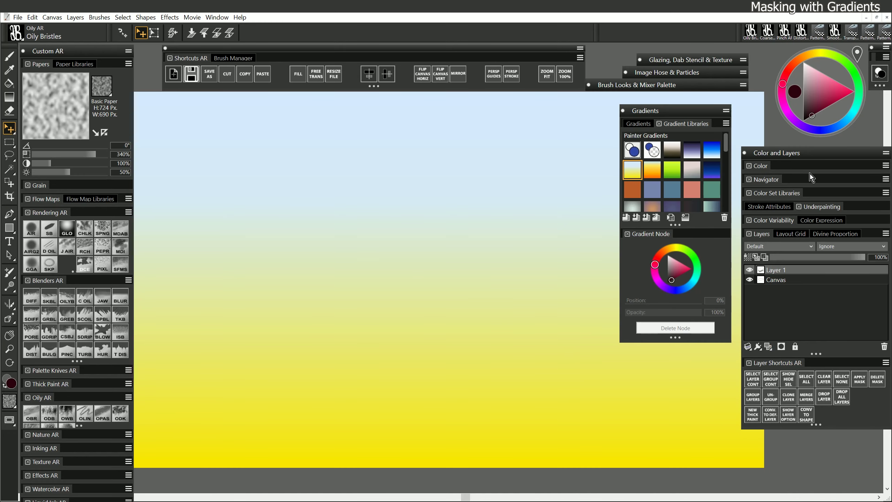
- Paint a large solid pinkish-red disc on Layer 1 with the Smooth Scratchboard brush and add a layer mask
{"action": "left_click", "coordinate": [854, 91]}
{"action": "left_click", "coordinate": [48, 228]}
{"action": "mouse_move", "coordinate": [397, 221]}
{"action": "left_mouse_down"}
{"action": "mouse_move", "coordinate": [411, 248]}
{"action": "mouse_move", "coordinate": [419, 226]}
{"action": "mouse_move", "coordinate": [414, 282]}
{"action": "mouse_move", "coordinate": [422, 211]}
{"action": "mouse_move", "coordinate": [396, 211]}
{"action": "mouse_move", "coordinate": [366, 227]}
{"action": "mouse_move", "coordinate": [346, 278]}
{"action": "mouse_move", "coordinate": [485, 280]}
{"action": "mouse_move", "coordinate": [414, 184]}
{"action": "left_mouse_up"}
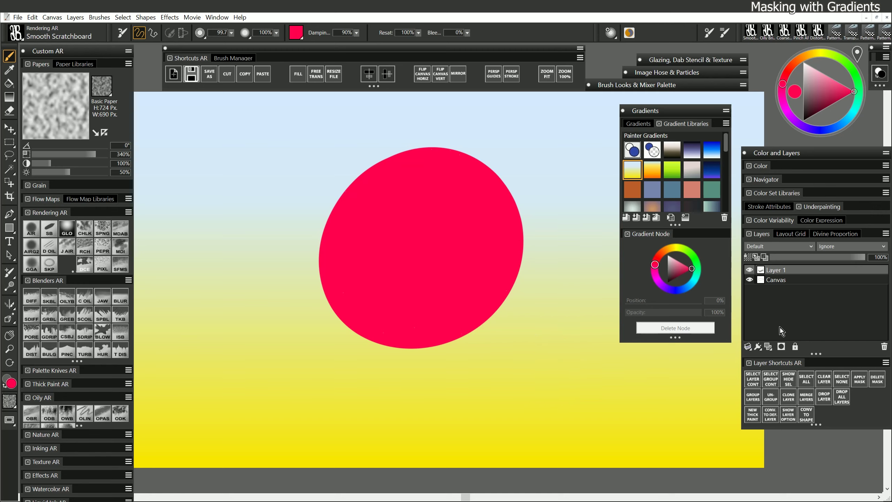
{"action": "left_click", "coordinate": [782, 348]}
- Try hiding parts of the disc with black Digital Airbrush strokes on the mask and restoring them with white, and undo the strokes
{"action": "left_click", "coordinate": [31, 229]}
{"action": "left_click_drag", "start_coordinate": [808, 101], "coordinate": [797, 133]}
{"action": "mouse_move", "coordinate": [491, 166]}
{"action": "left_mouse_down"}
{"action": "mouse_move", "coordinate": [542, 191]}
{"action": "mouse_move", "coordinate": [417, 235]}
{"action": "mouse_move", "coordinate": [355, 272]}
{"action": "mouse_move", "coordinate": [496, 208]}
{"action": "mouse_move", "coordinate": [314, 297]}
{"action": "mouse_move", "coordinate": [446, 235]}
{"action": "mouse_move", "coordinate": [330, 334]}
{"action": "mouse_move", "coordinate": [516, 235]}
{"action": "mouse_move", "coordinate": [509, 251]}
{"action": "mouse_move", "coordinate": [360, 325]}
{"action": "mouse_move", "coordinate": [361, 295]}
{"action": "mouse_move", "coordinate": [518, 198]}
{"action": "mouse_move", "coordinate": [410, 252]}
{"action": "mouse_move", "coordinate": [395, 271]}
{"action": "mouse_move", "coordinate": [549, 192]}
{"action": "mouse_move", "coordinate": [375, 290]}
{"action": "mouse_move", "coordinate": [464, 221]}
{"action": "mouse_move", "coordinate": [424, 241]}
{"action": "mouse_move", "coordinate": [368, 301]}
{"action": "mouse_move", "coordinate": [492, 220]}
{"action": "mouse_move", "coordinate": [379, 306]}
{"action": "mouse_move", "coordinate": [505, 213]}
{"action": "mouse_move", "coordinate": [423, 325]}
{"action": "mouse_move", "coordinate": [474, 351]}
{"action": "mouse_move", "coordinate": [483, 378]}
{"action": "mouse_move", "coordinate": [460, 348]}
{"action": "mouse_move", "coordinate": [445, 354]}
{"action": "mouse_move", "coordinate": [512, 313]}
{"action": "mouse_move", "coordinate": [457, 380]}
{"action": "mouse_move", "coordinate": [585, 399]}
{"action": "left_mouse_up"}
{"action": "left_click_drag", "start_coordinate": [804, 121], "coordinate": [804, 62]}
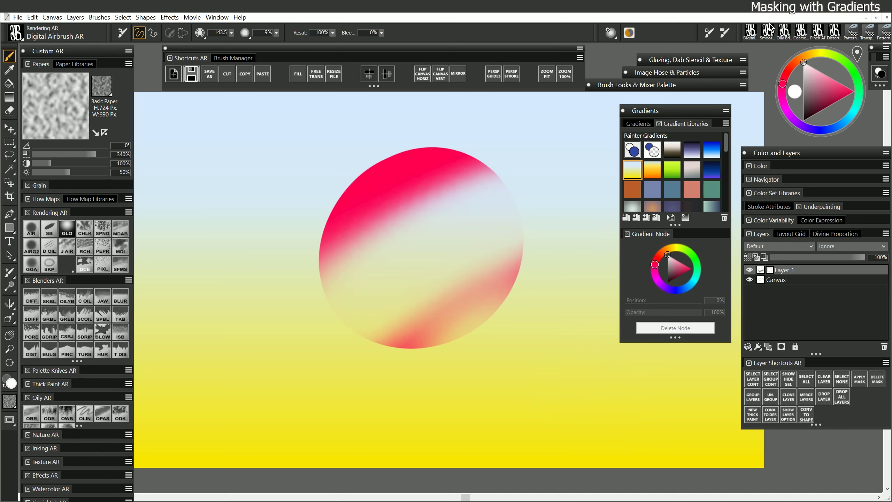
{"action": "mouse_move", "coordinate": [404, 181]}
{"action": "left_mouse_down"}
{"action": "mouse_move", "coordinate": [454, 354]}
{"action": "mouse_move", "coordinate": [422, 192]}
{"action": "mouse_move", "coordinate": [492, 320]}
{"action": "mouse_move", "coordinate": [467, 176]}
{"action": "mouse_move", "coordinate": [503, 209]}
{"action": "mouse_move", "coordinate": [483, 197]}
{"action": "mouse_move", "coordinate": [498, 159]}
{"action": "mouse_move", "coordinate": [486, 213]}
{"action": "mouse_move", "coordinate": [541, 371]}
{"action": "left_mouse_up"}
{"action": "key", "text": "ctrl+z"}
{"action": "key", "text": "ctrl+z"}
{"action": "key", "text": "ctrl+z"}
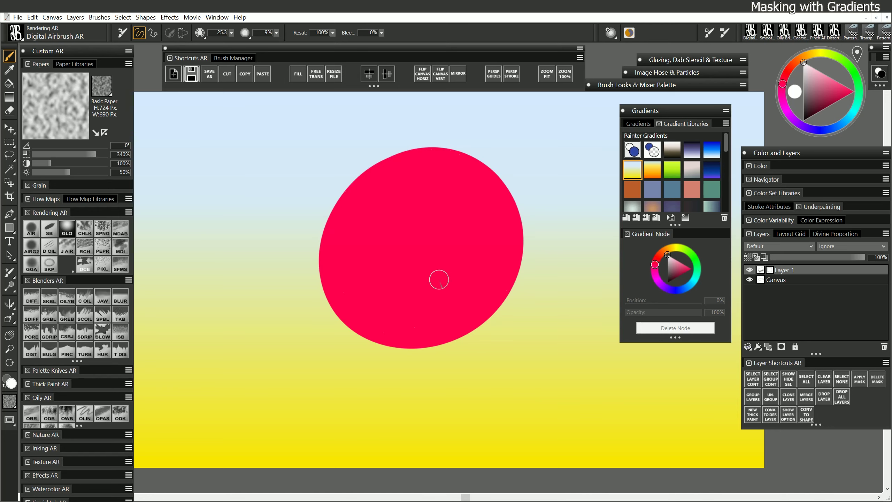
- Choose the Main to Additional Color gradient for the Gradient tool and set its two colors to white and black
{"action": "left_click", "coordinate": [13, 101]}
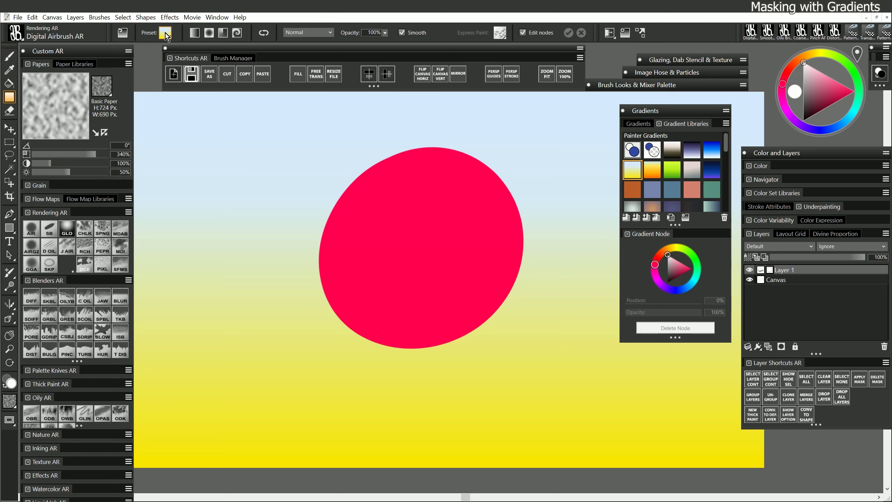
{"action": "left_click", "coordinate": [649, 150]}
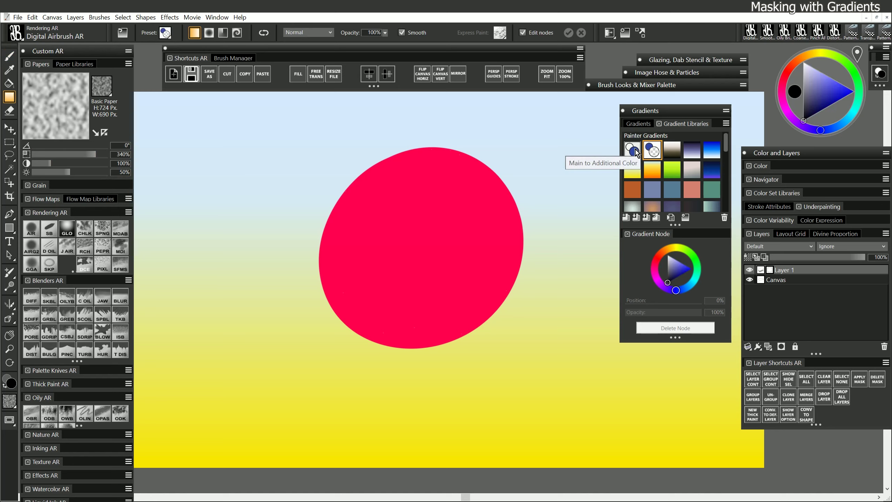
{"action": "left_click", "coordinate": [634, 151]}
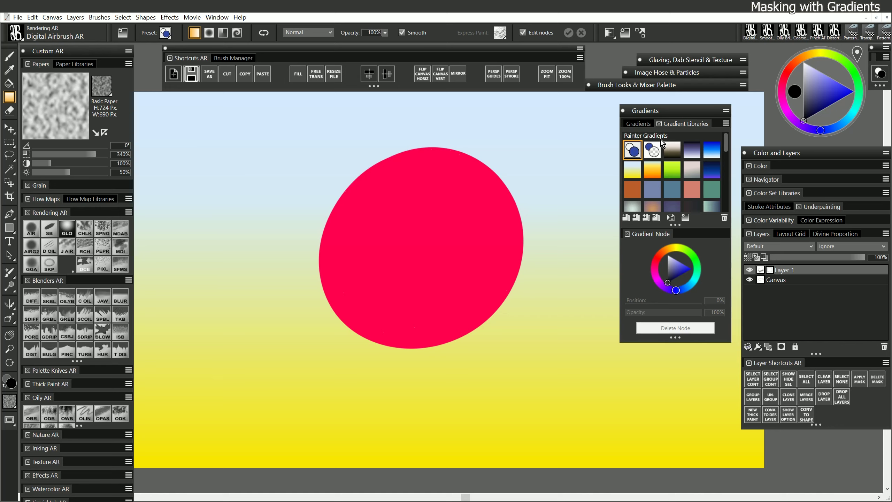
{"action": "left_click", "coordinate": [880, 74]}
{"action": "left_click_drag", "start_coordinate": [810, 75], "coordinate": [788, 41]}
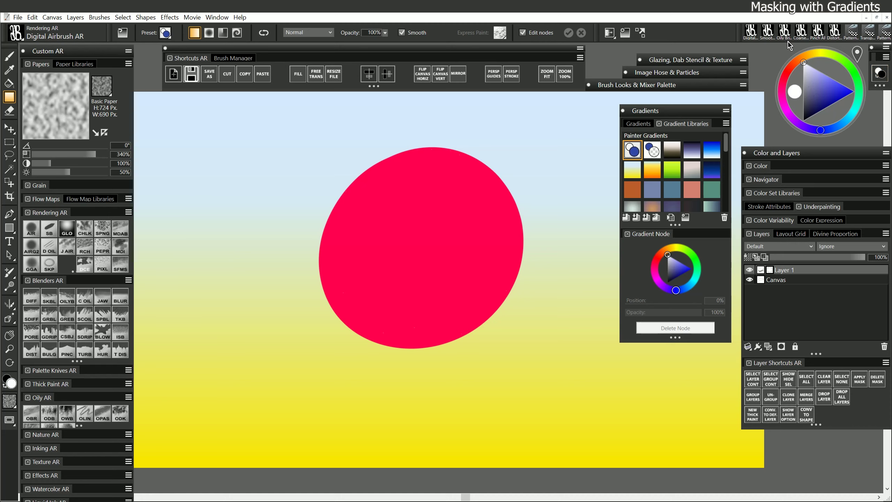
{"action": "left_click", "coordinate": [882, 76]}
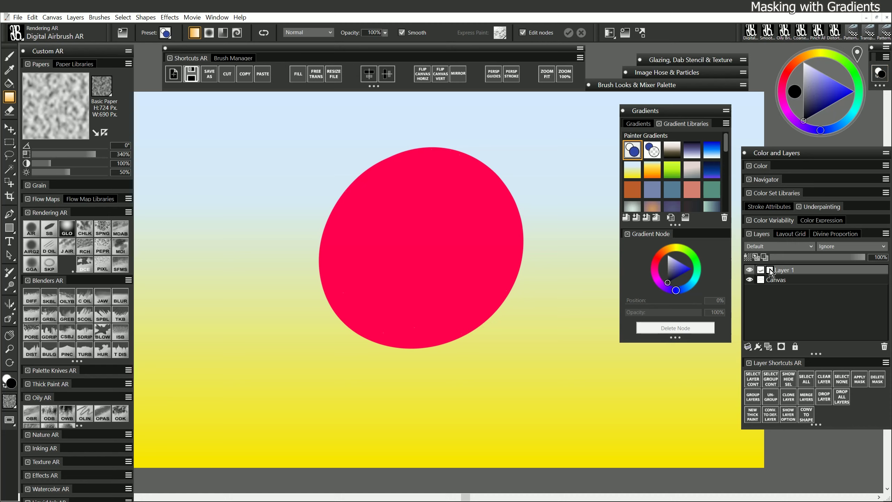
- Draw a linear black-to-white gradient on Layer 1's mask from the disc's center to its right edge
{"action": "left_click_drag", "start_coordinate": [445, 239], "coordinate": [429, 201]}
{"action": "left_click_drag", "start_coordinate": [413, 242], "coordinate": [521, 253]}
{"action": "left_click_drag", "start_coordinate": [428, 201], "coordinate": [427, 240]}
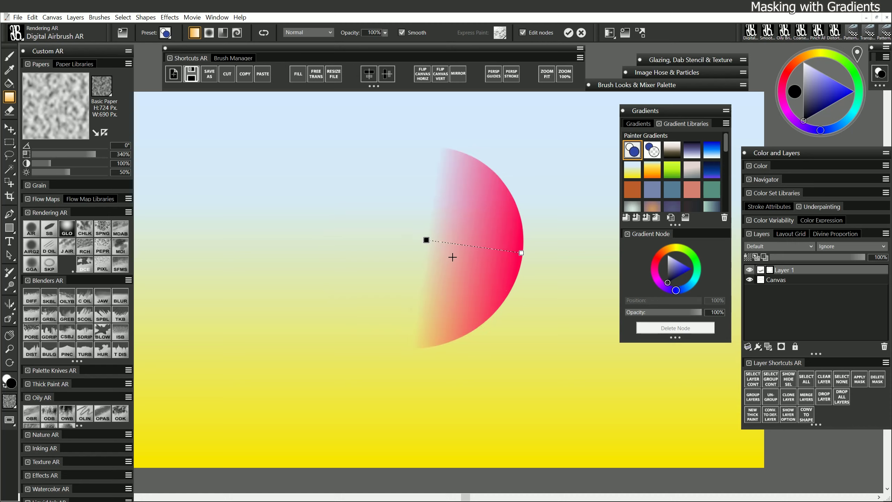
- Change the mask gradient to a reversed radial one centered on the disc, extend it well past the disc's lower left, and apply it
{"action": "left_click", "coordinate": [209, 32]}
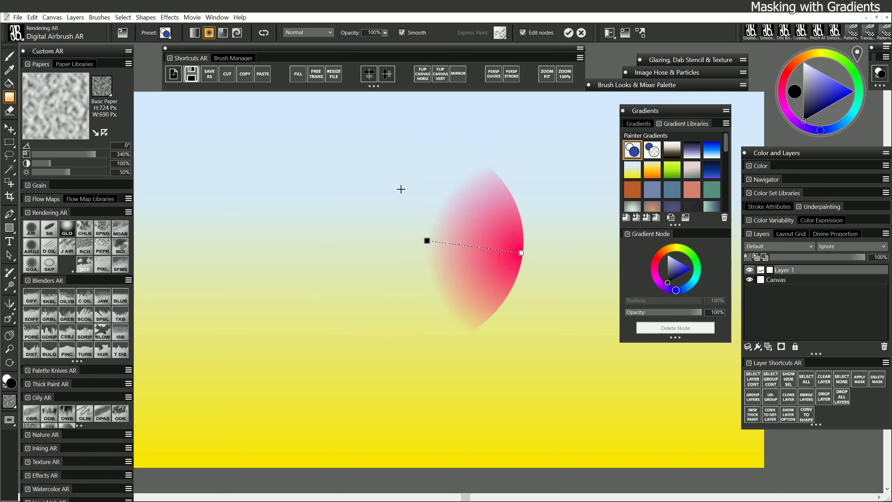
{"action": "left_click", "coordinate": [264, 33]}
{"action": "left_click_drag", "start_coordinate": [428, 241], "coordinate": [328, 251]}
{"action": "left_click_drag", "start_coordinate": [521, 253], "coordinate": [420, 251]}
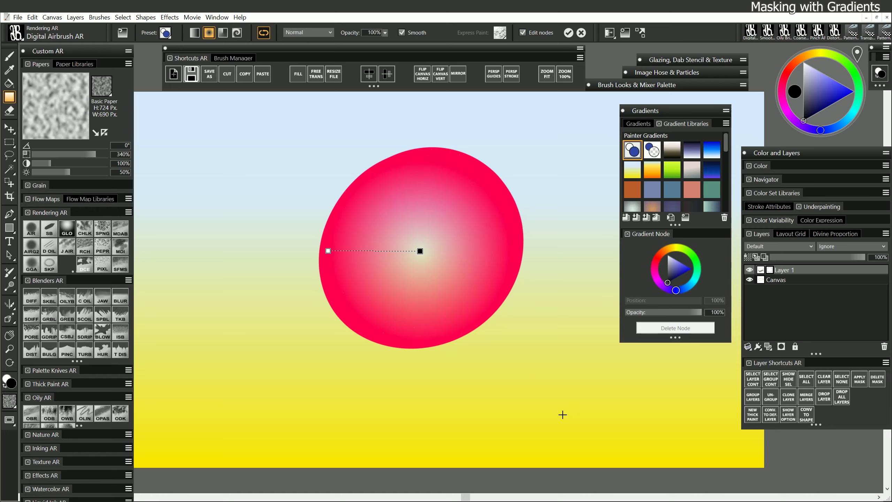
{"action": "left_click_drag", "start_coordinate": [328, 251], "coordinate": [155, 373]}
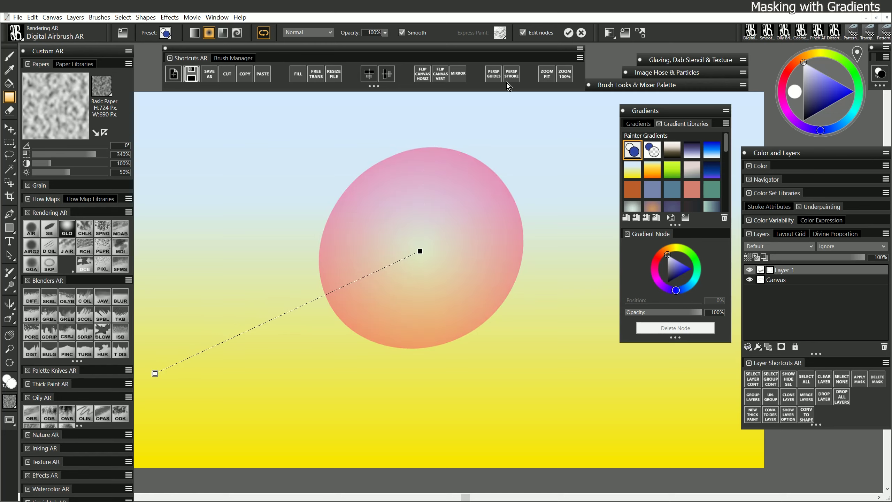
{"action": "left_click", "coordinate": [569, 32]}
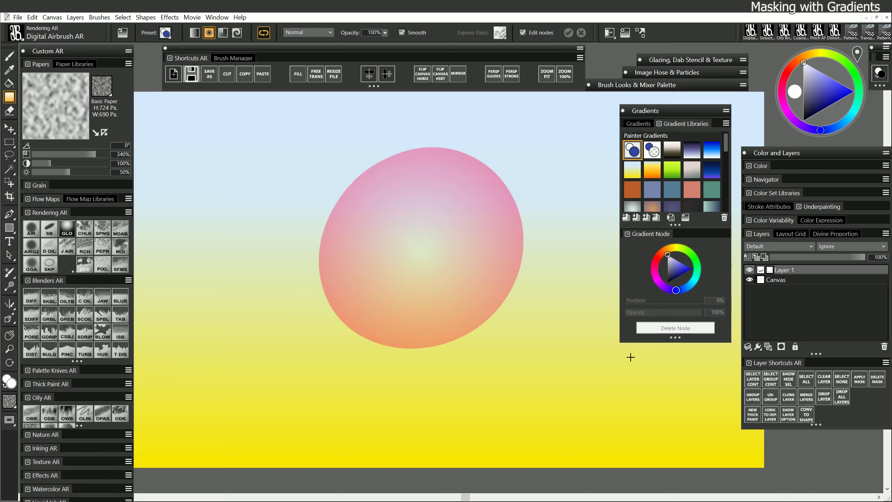
- Paint blue strokes across the disc on Layer 1's content with the Smooth Scratchboard brush, preserving the layer's transparency
{"action": "left_click", "coordinate": [762, 271]}
{"action": "left_click", "coordinate": [77, 262]}
{"action": "mouse_move", "coordinate": [530, 190]}
{"action": "left_mouse_down"}
{"action": "mouse_move", "coordinate": [429, 197]}
{"action": "mouse_move", "coordinate": [316, 169]}
{"action": "left_mouse_up"}
{"action": "mouse_move", "coordinate": [291, 212]}
{"action": "left_mouse_down"}
{"action": "mouse_move", "coordinate": [367, 228]}
{"action": "mouse_move", "coordinate": [539, 238]}
{"action": "left_mouse_up"}
{"action": "left_click_drag", "start_coordinate": [527, 188], "coordinate": [407, 346]}
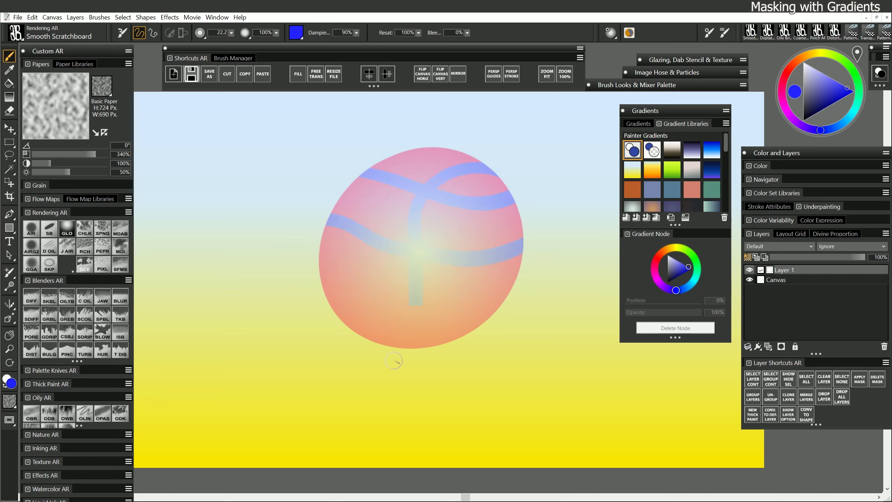
{"action": "mouse_move", "coordinate": [403, 179]}
{"action": "left_mouse_down"}
{"action": "mouse_move", "coordinate": [425, 142]}
{"action": "mouse_move", "coordinate": [447, 169]}
{"action": "left_mouse_up"}
{"action": "left_click_drag", "start_coordinate": [499, 297], "coordinate": [421, 334]}
- Choose a dark green color and paint winding strokes over the blue ones on the disc
{"action": "left_click", "coordinate": [858, 101]}
{"action": "left_click", "coordinate": [821, 111]}
{"action": "mouse_move", "coordinate": [520, 204]}
{"action": "left_mouse_down"}
{"action": "mouse_move", "coordinate": [372, 337]}
{"action": "mouse_move", "coordinate": [420, 320]}
{"action": "mouse_move", "coordinate": [452, 342]}
{"action": "left_mouse_up"}
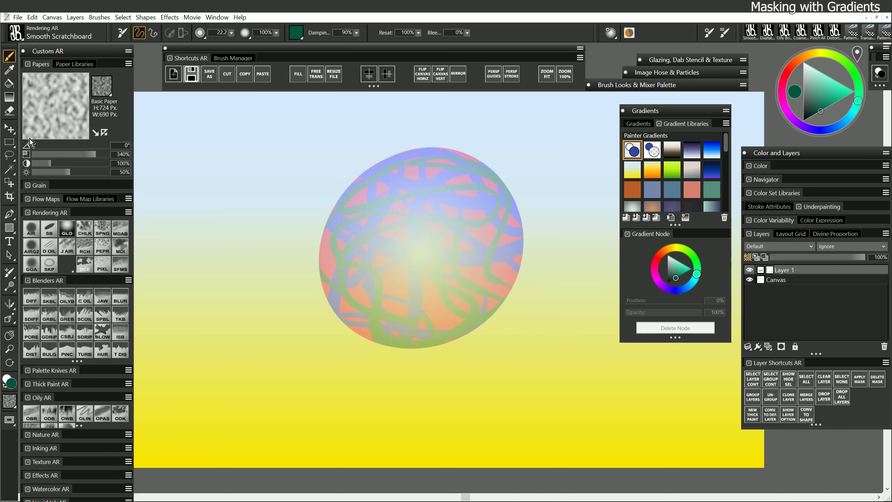
- Move the masked disc layer slightly up and to the right with the Layer Adjuster
{"action": "left_click", "coordinate": [9, 128]}
{"action": "mouse_move", "coordinate": [445, 280]}
{"action": "left_mouse_down"}
{"action": "mouse_move", "coordinate": [426, 293]}
{"action": "mouse_move", "coordinate": [399, 345]}
{"action": "mouse_move", "coordinate": [430, 386]}
{"action": "mouse_move", "coordinate": [490, 366]}
{"action": "mouse_move", "coordinate": [502, 257]}
{"action": "mouse_move", "coordinate": [372, 216]}
{"action": "mouse_move", "coordinate": [315, 233]}
{"action": "mouse_move", "coordinate": [454, 194]}
{"action": "mouse_move", "coordinate": [468, 295]}
{"action": "mouse_move", "coordinate": [277, 311]}
{"action": "mouse_move", "coordinate": [404, 357]}
{"action": "mouse_move", "coordinate": [450, 246]}
{"action": "mouse_move", "coordinate": [454, 261]}
{"action": "left_mouse_up"}
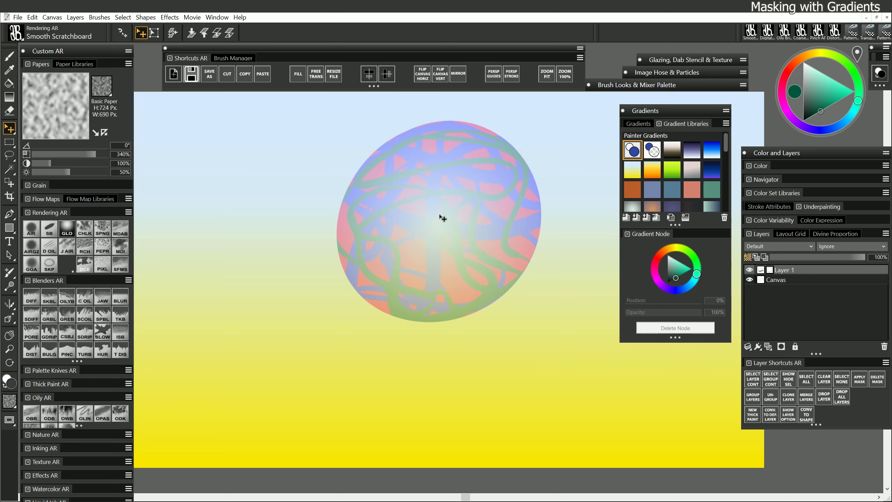
- Try a new radial gradient on the mask from the disc's center toward the upper right, adding a node at 52%, and discard it
{"action": "left_click", "coordinate": [9, 97]}
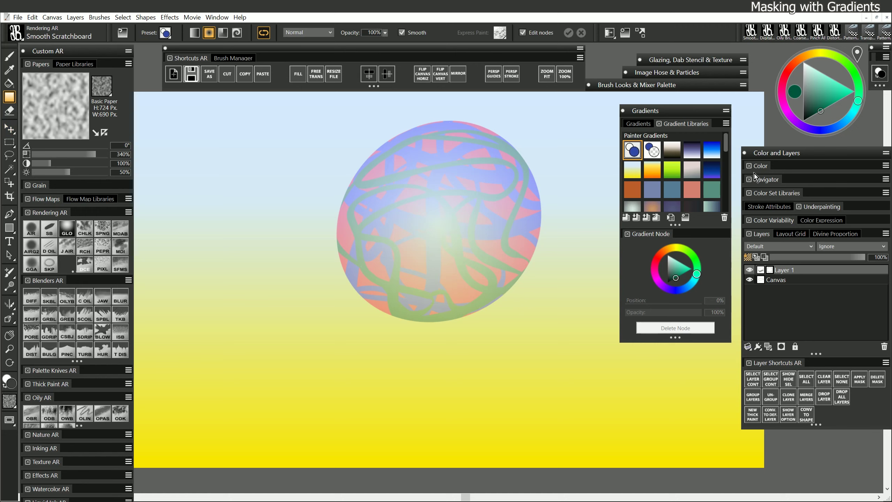
{"action": "left_click", "coordinate": [804, 121]}
{"action": "left_click_drag", "start_coordinate": [528, 199], "coordinate": [599, 117]}
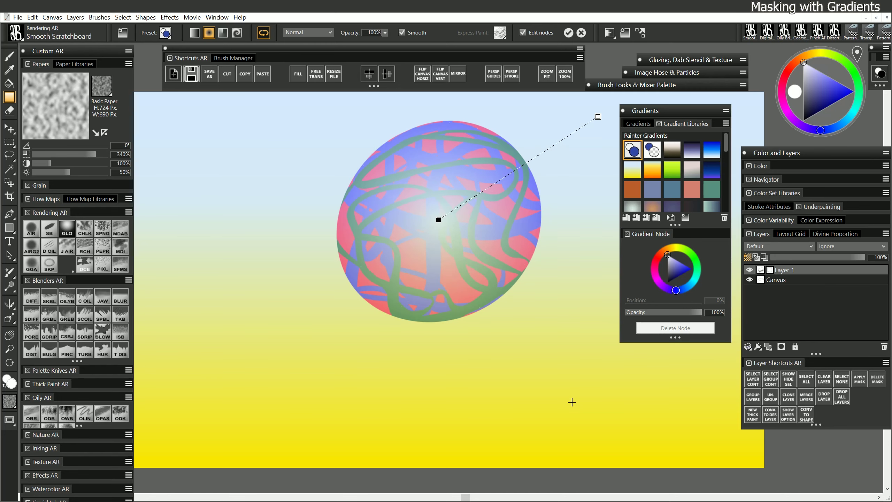
{"action": "left_click", "coordinate": [514, 170]}
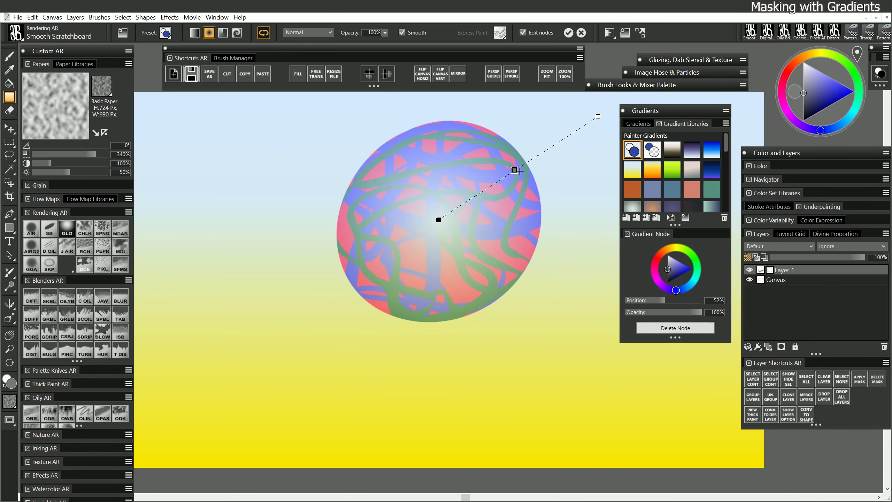
{"action": "mouse_move", "coordinate": [514, 171]}
{"action": "left_mouse_down"}
{"action": "mouse_move", "coordinate": [452, 210]}
{"action": "mouse_move", "coordinate": [517, 166]}
{"action": "left_mouse_up"}
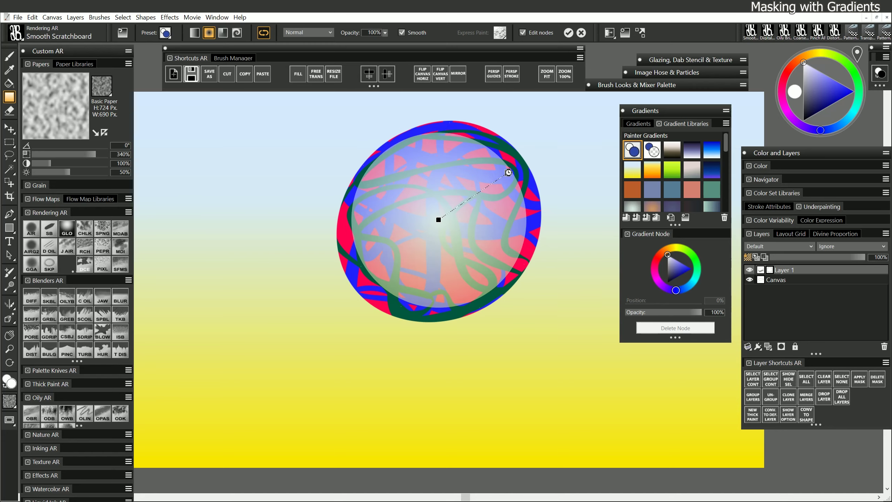
{"action": "key", "text": "Return"}
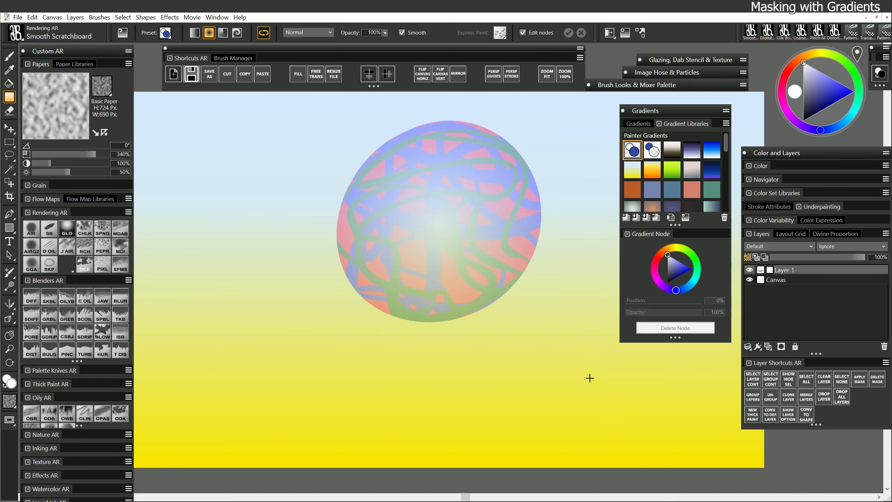